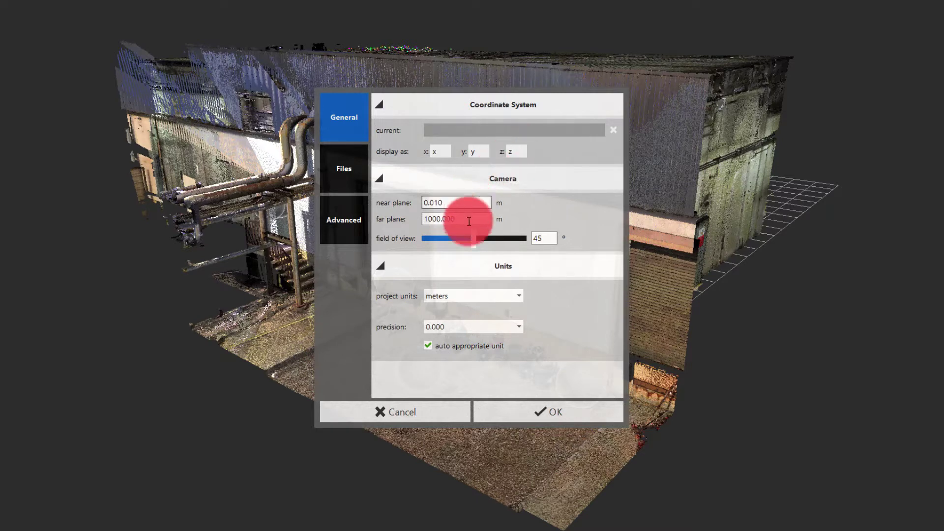
Step: Open the list of available coordinate systems in the project settings and browse through its entries
click(447, 298)
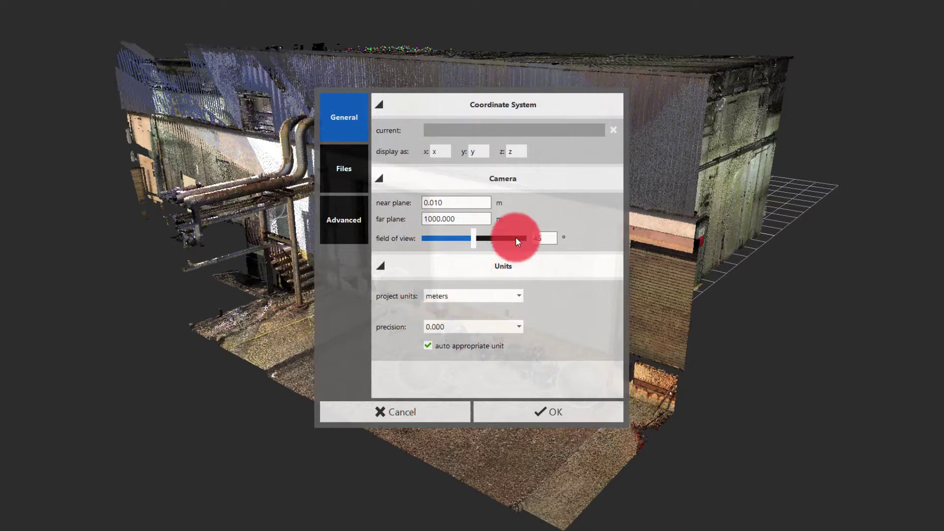
click(464, 129)
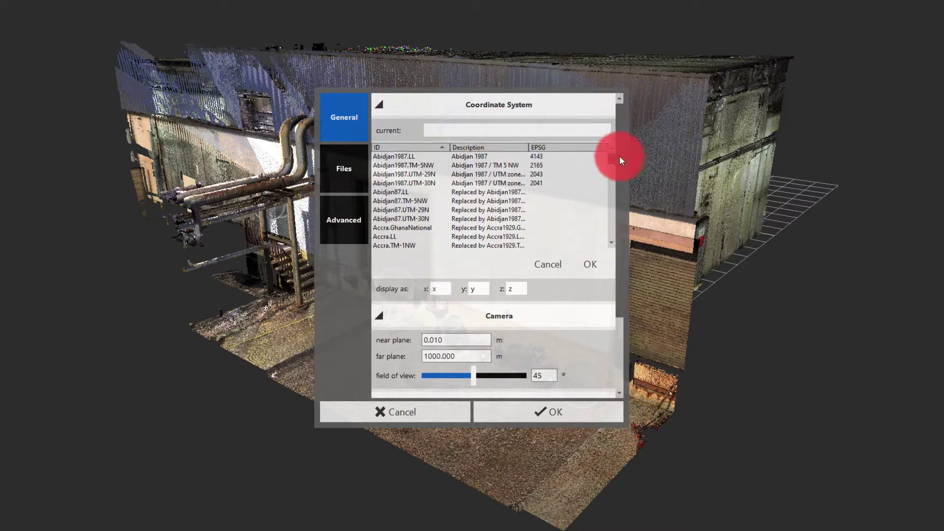
scroll(612, 243, down, 8)
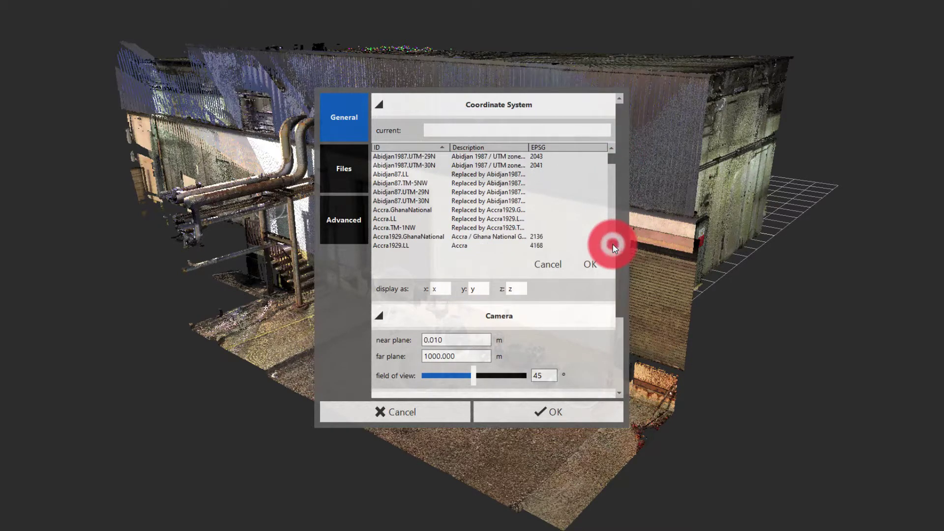
scroll(613, 244, down, 10)
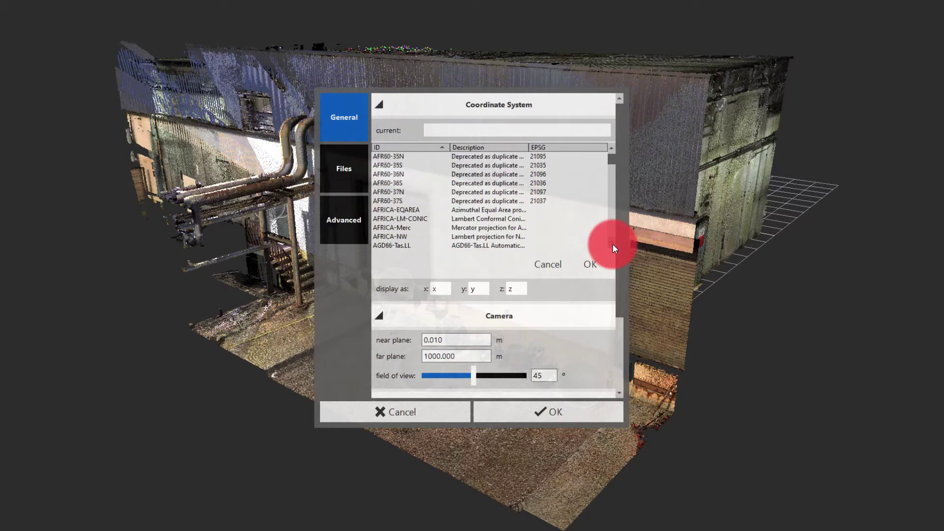
scroll(613, 243, down, 10)
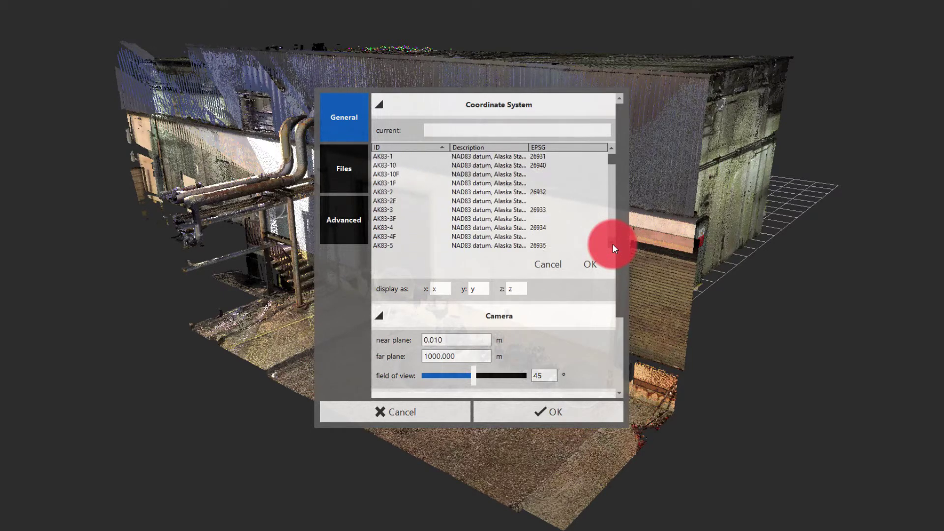
scroll(613, 244, down, 4)
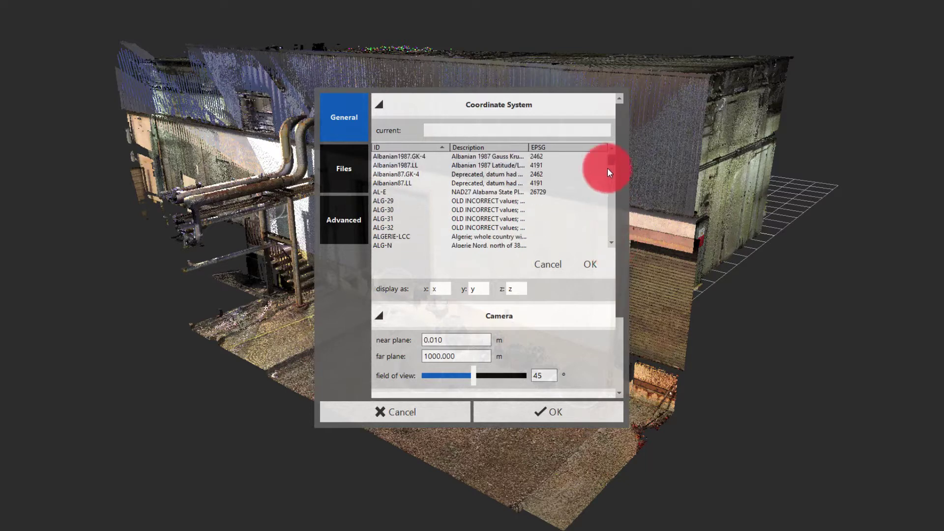
drag(610, 161, 610, 232)
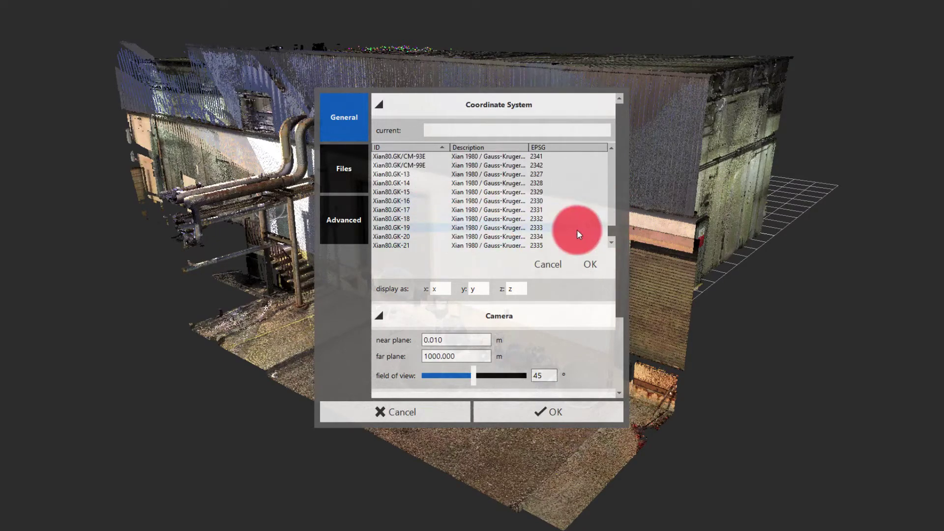
Step: Search the coordinate systems for "nad", look through the matches, and narrow the search to "nad 83"
click(526, 130)
text(nad)
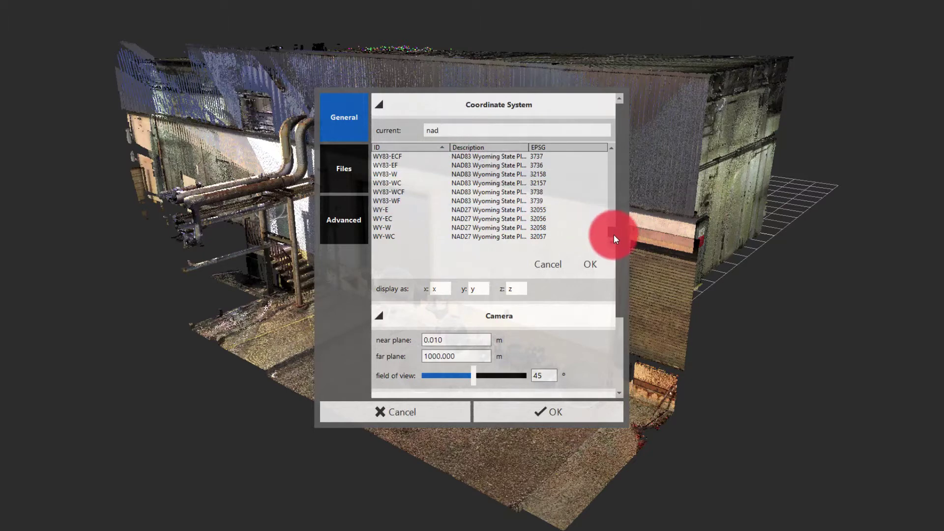
drag(613, 235, 611, 169)
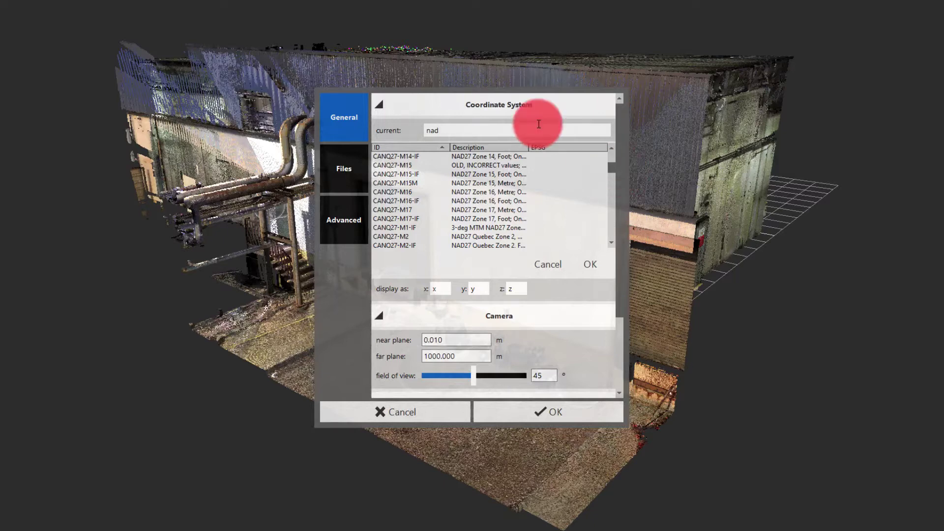
click(524, 133)
text(8)
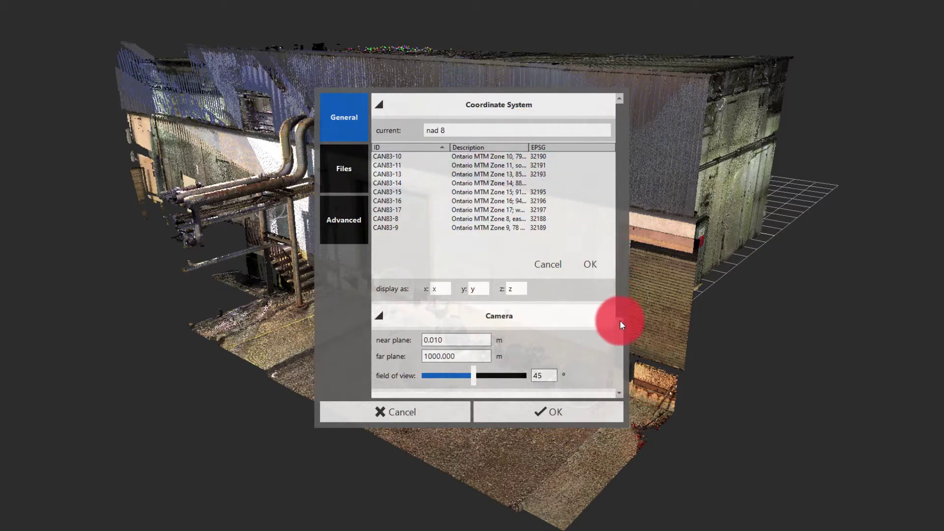
scroll(619, 319, down, 2)
scroll(621, 157, up, 2)
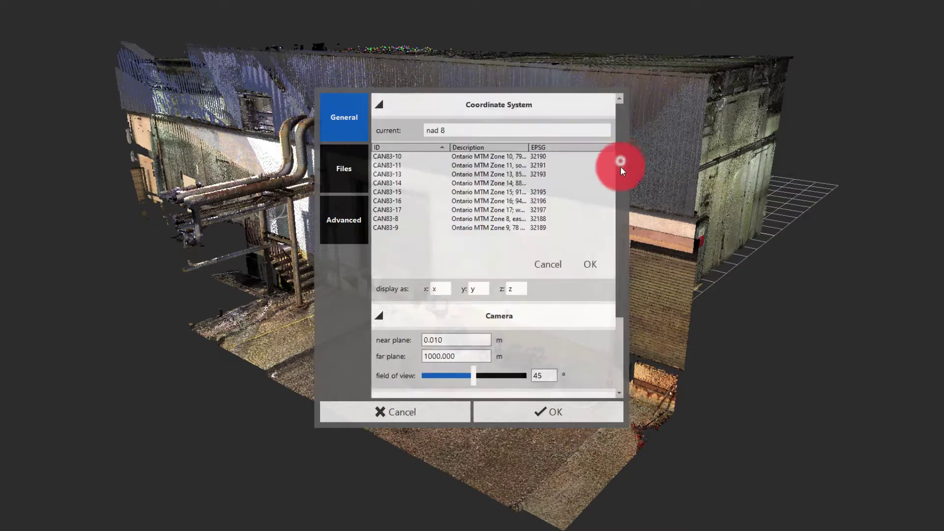
mouse_move(618, 298)
mouse_down()
mouse_move(618, 372)
mouse_move(611, 285)
mouse_up()
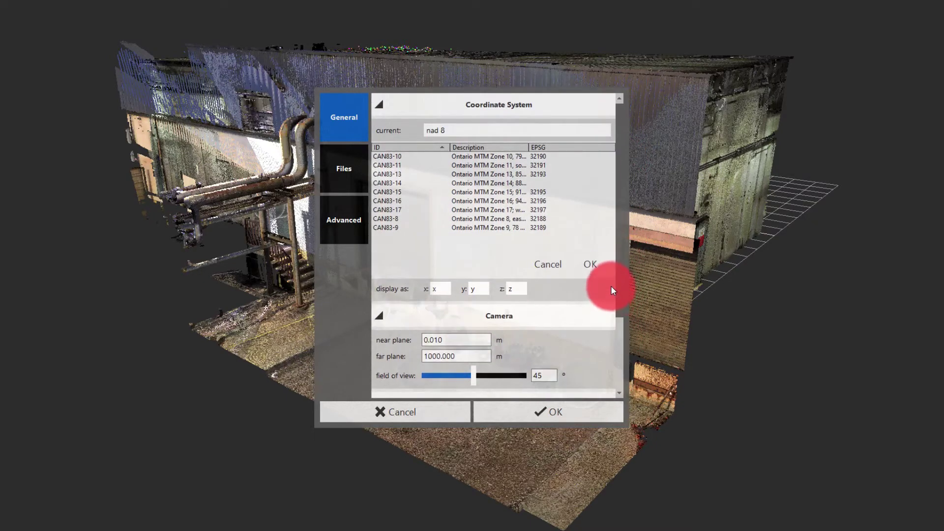
click(451, 134)
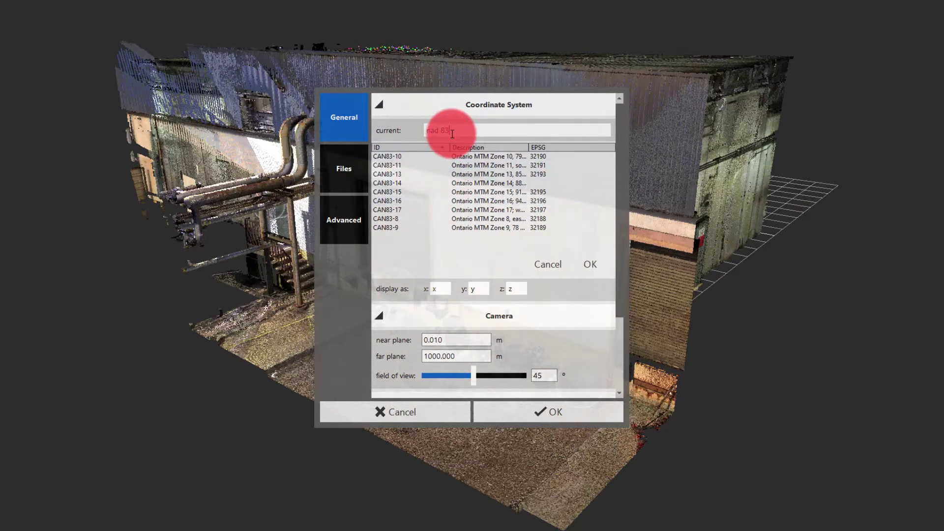
click(438, 131)
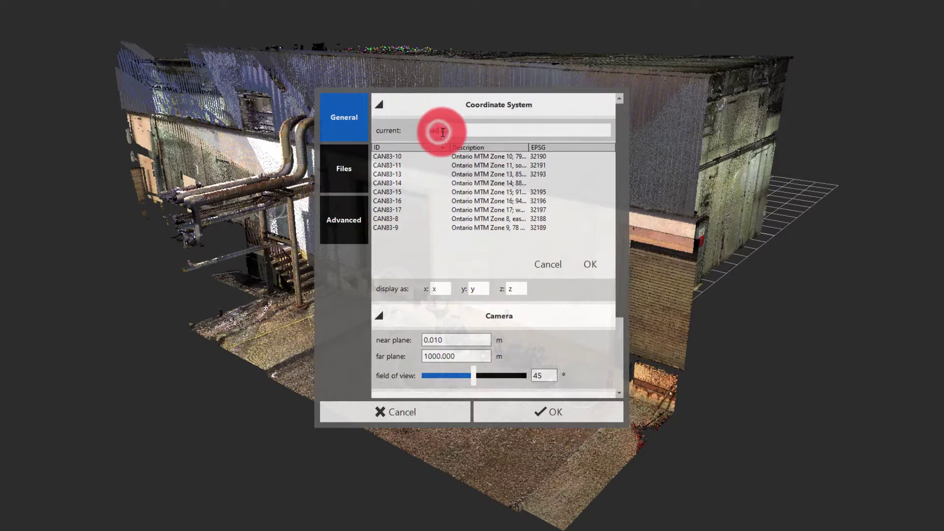
click(465, 174)
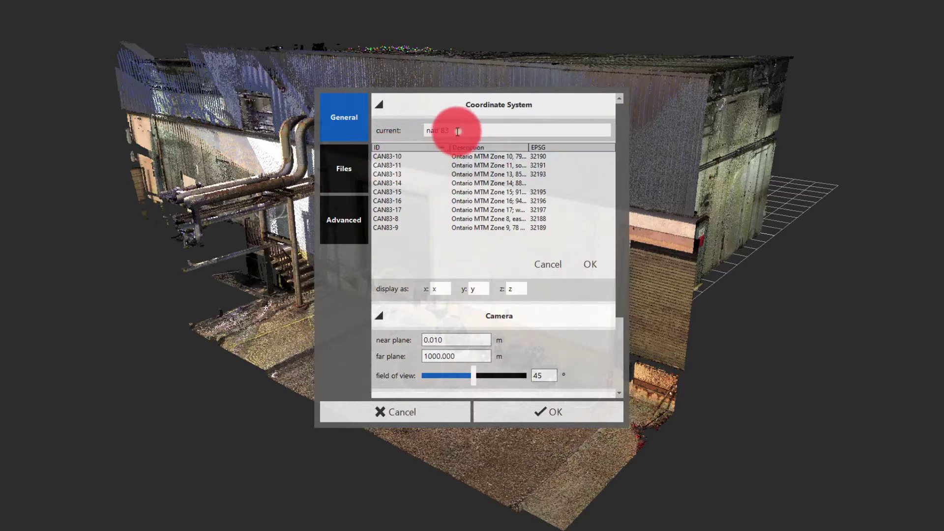
Step: Search the coordinate systems for "NAD27", highlight the AK-9 entry, and close the project settings
drag(453, 130, 426, 130)
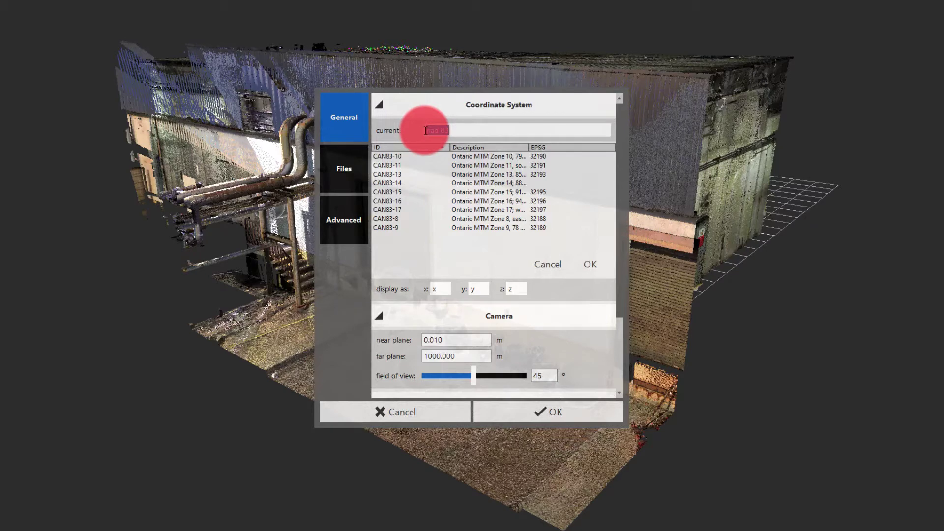
text(NAD)
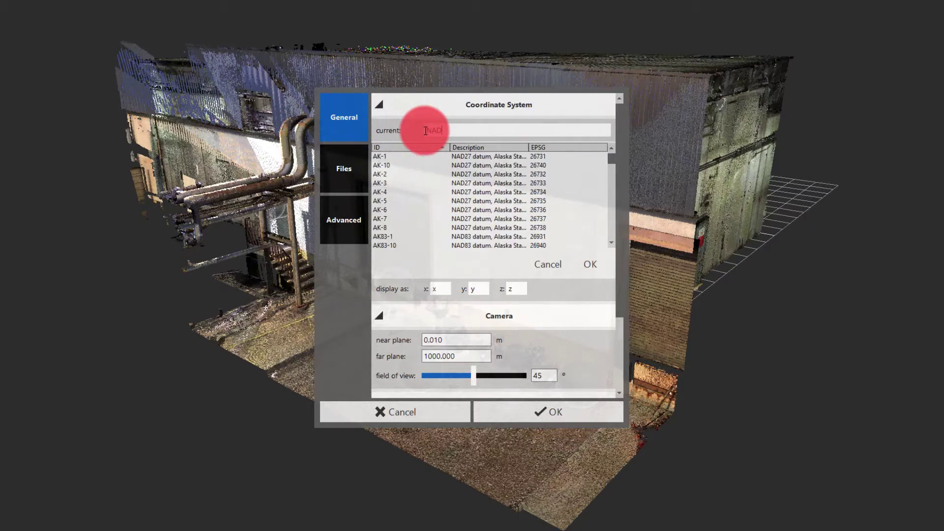
text(27)
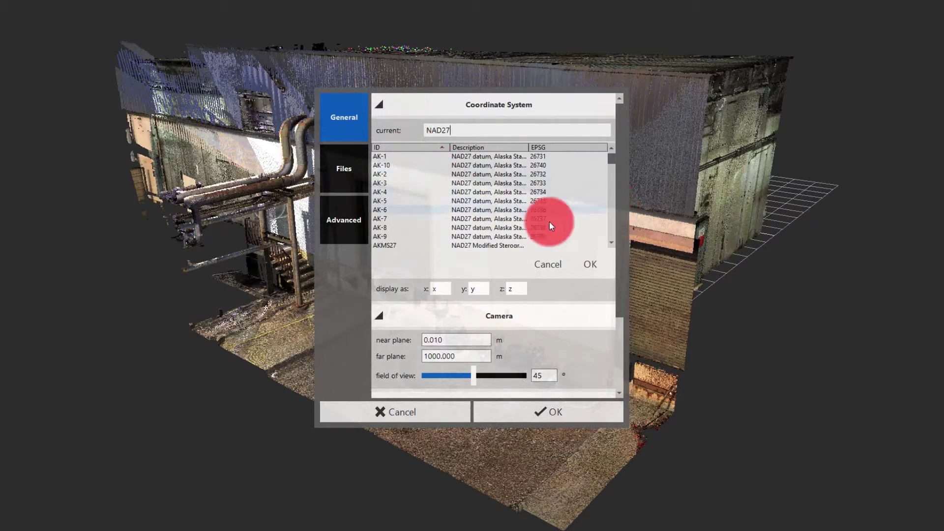
click(409, 236)
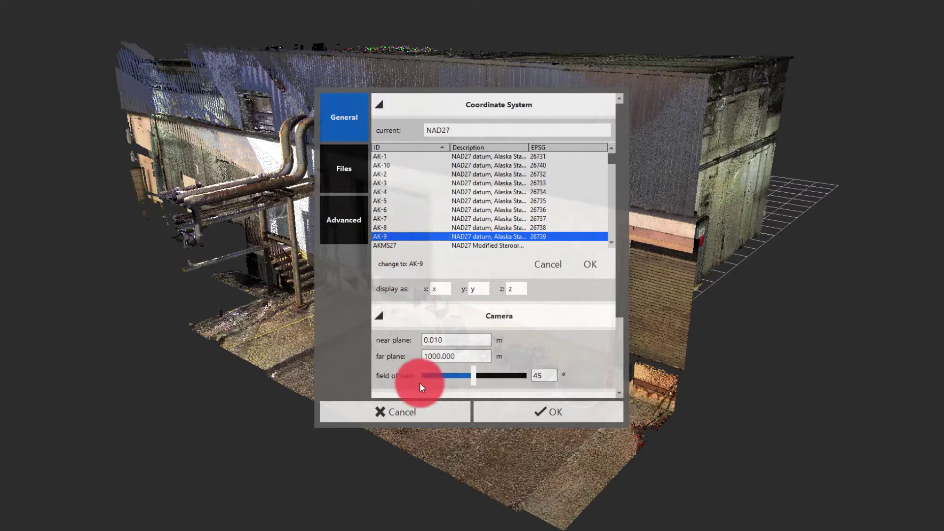
click(488, 408)
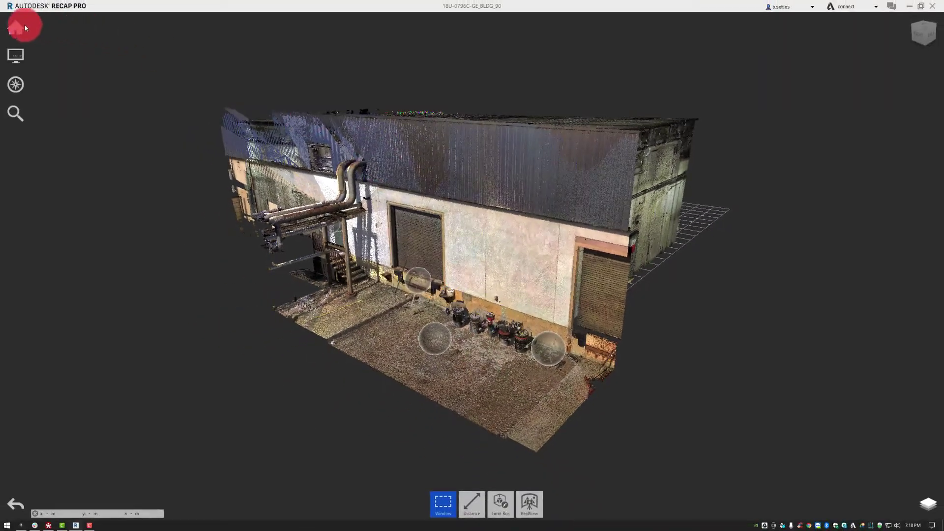
Step: Start saving the project under another name, check the available file types, and leave without saving
mouse_move(19, 27)
mouse_move(250, 32)
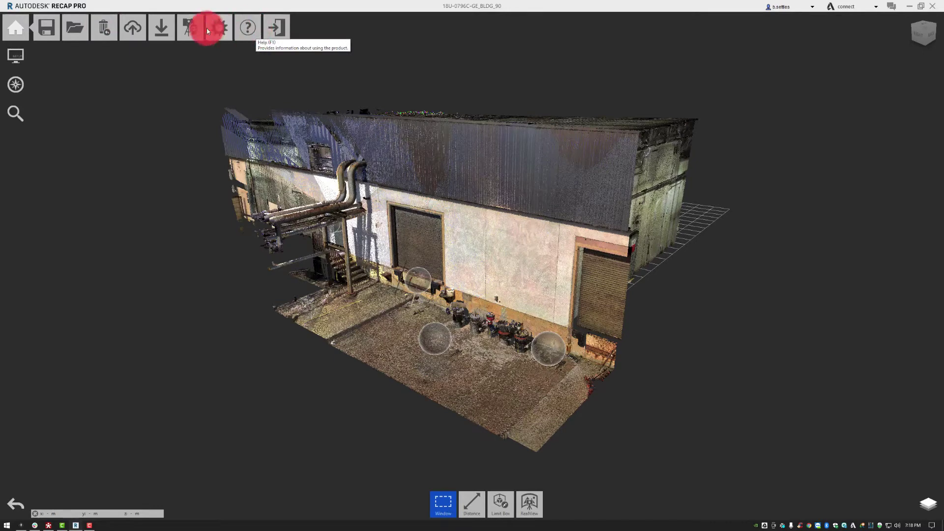
click(47, 57)
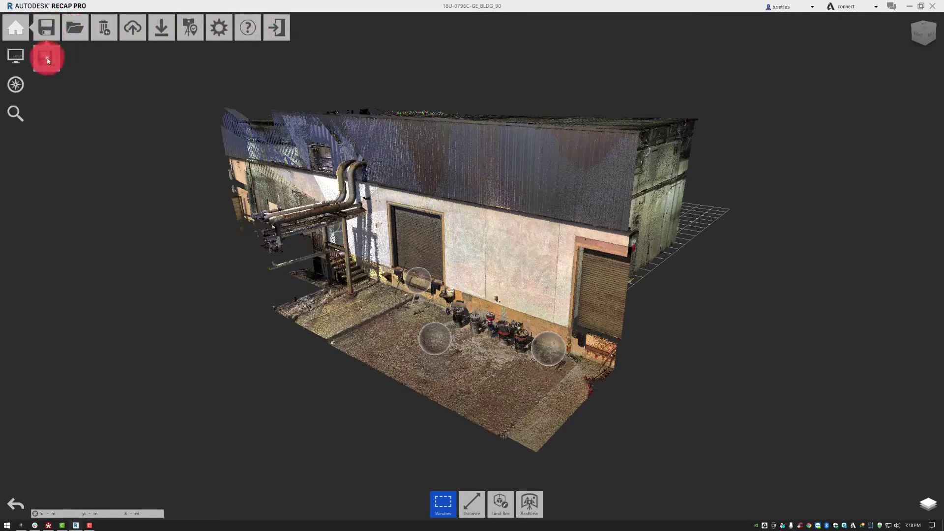
click(148, 237)
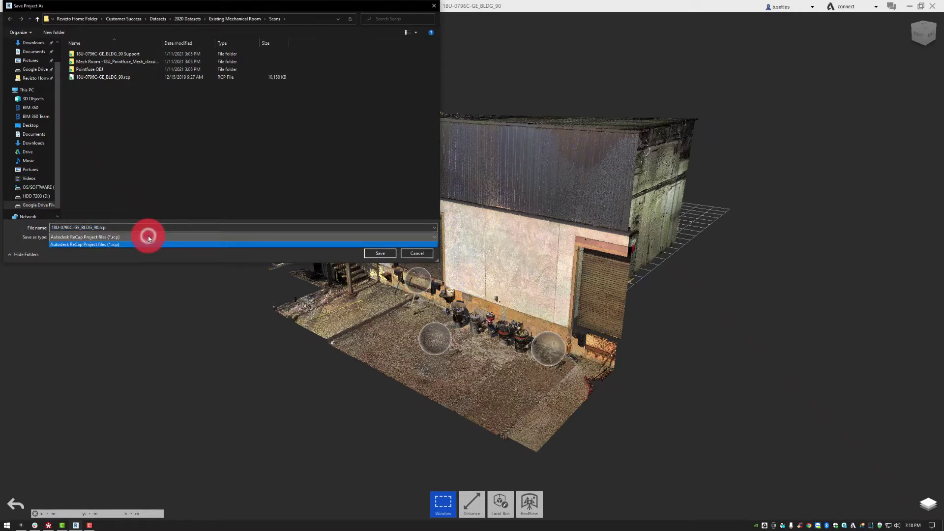
click(148, 237)
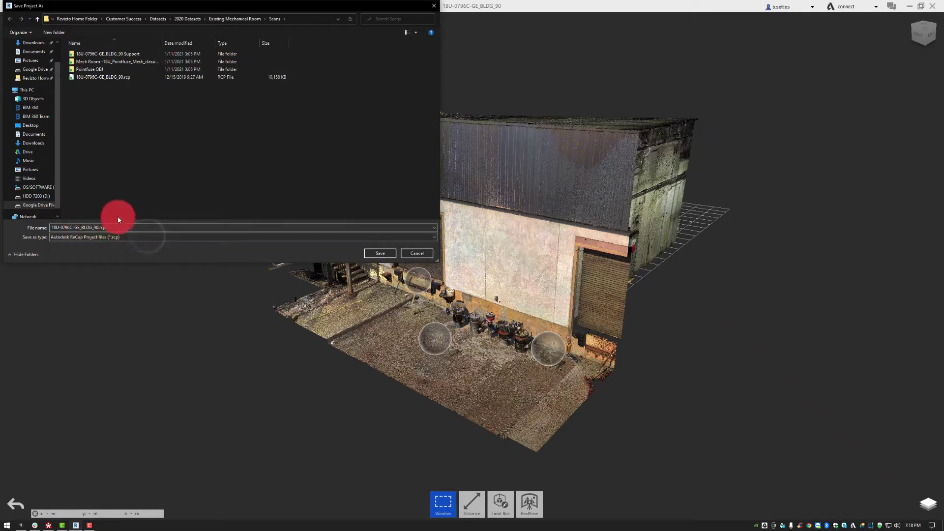
click(416, 254)
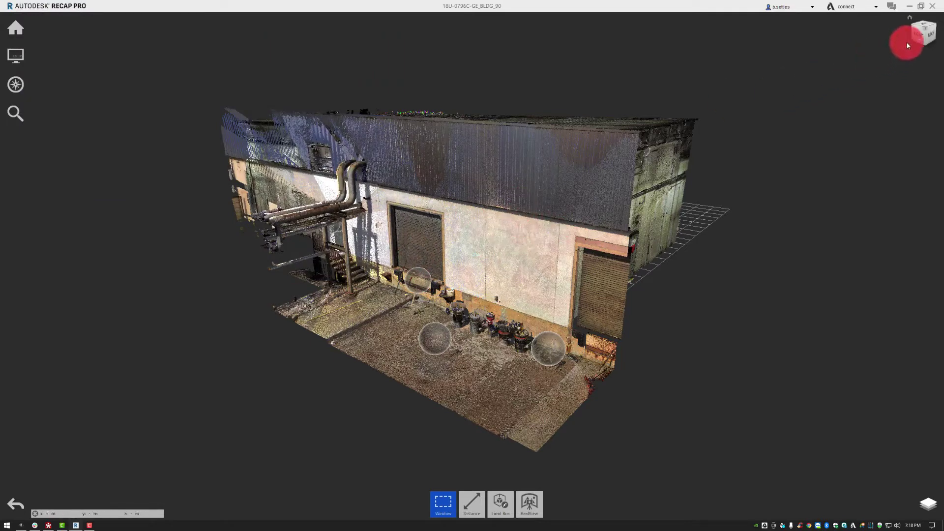
Step: Switch the point cloud to the top view and add a new scan region to the project
click(926, 25)
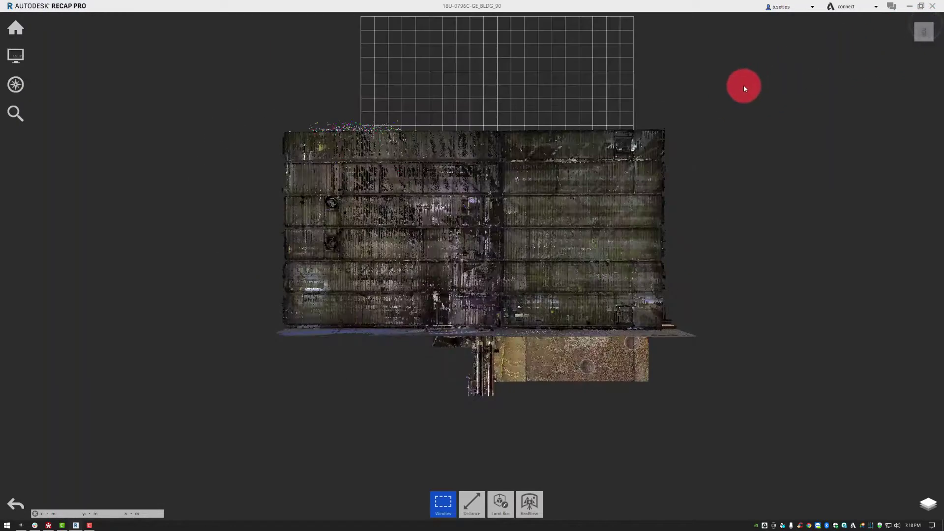
middle_drag(630, 179, 601, 176)
click(925, 502)
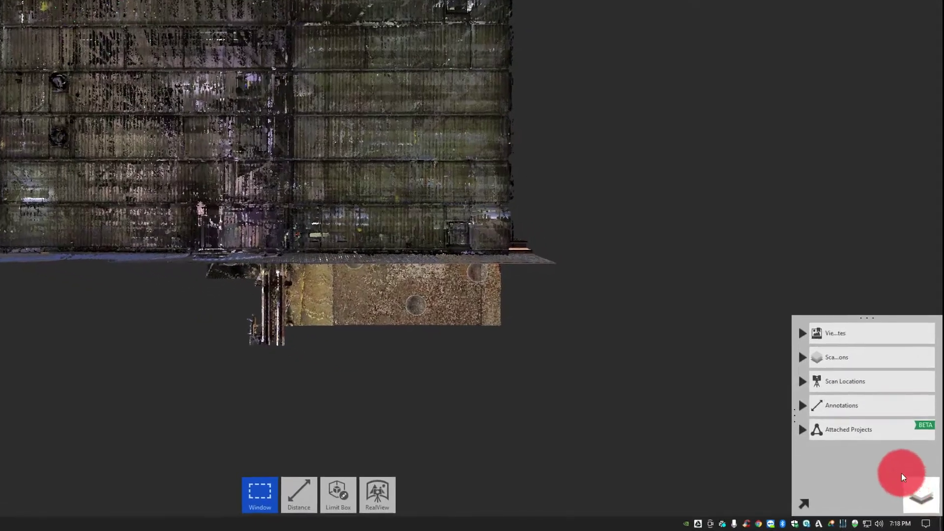
click(803, 357)
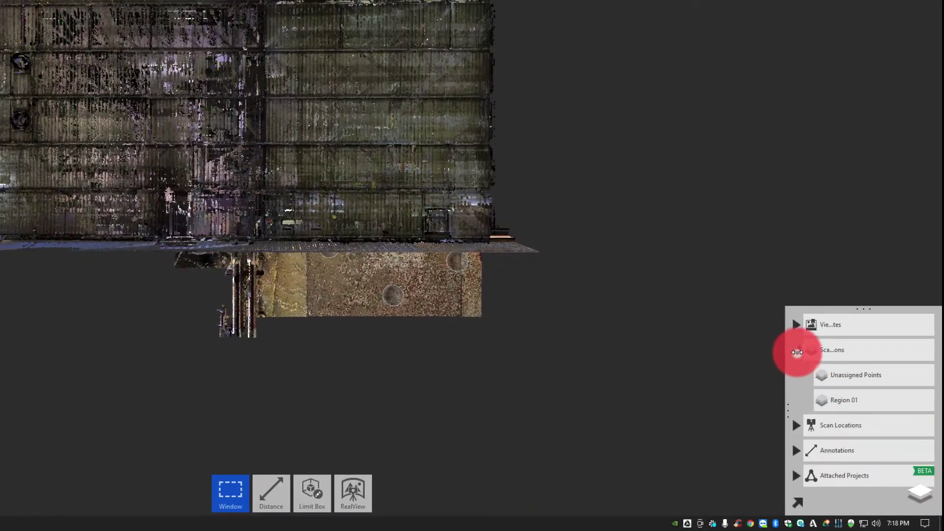
mouse_move(864, 352)
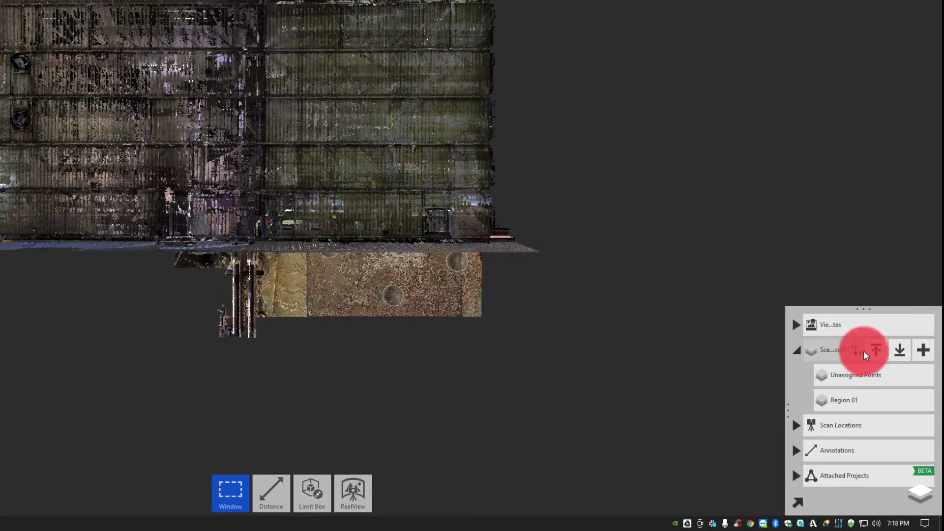
click(919, 348)
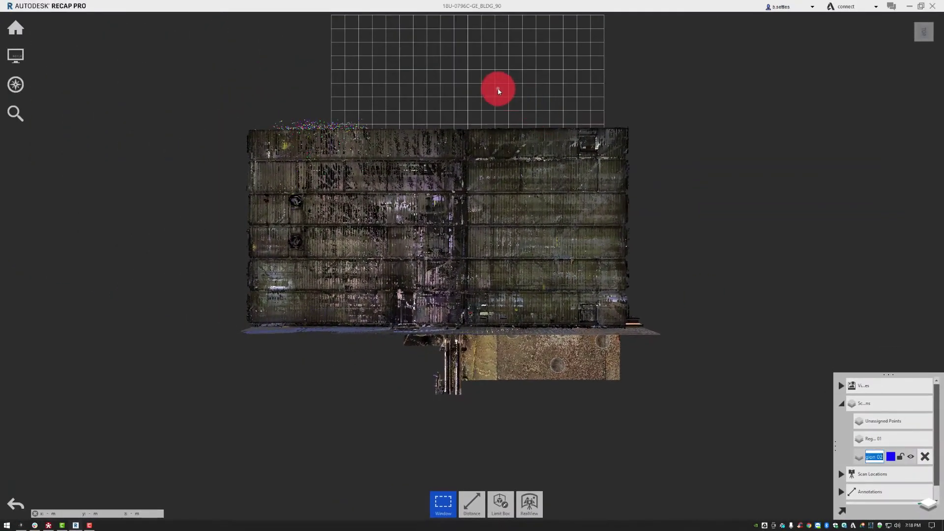
Step: Window-select the right part of the building in the top view, including the ground area in front, and assign it to Region 02
drag(497, 88, 680, 424)
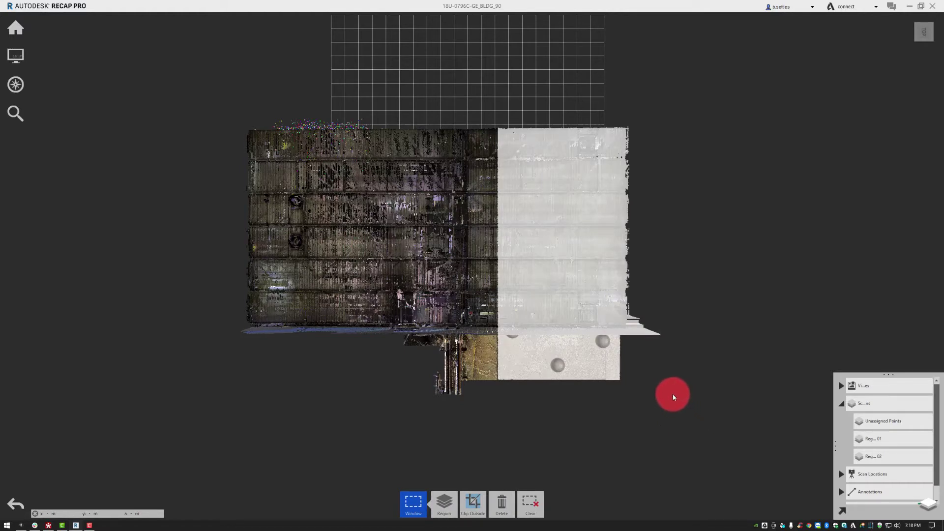
mouse_move(436, 501)
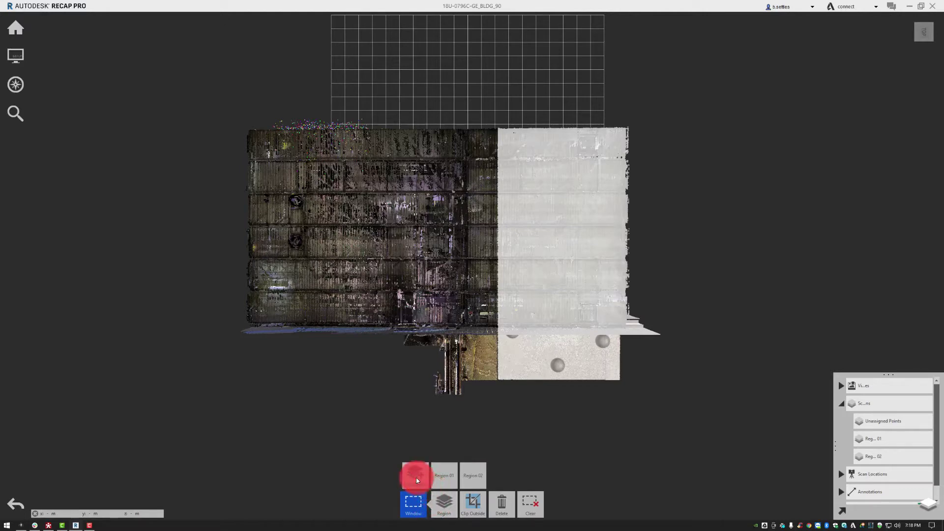
click(471, 477)
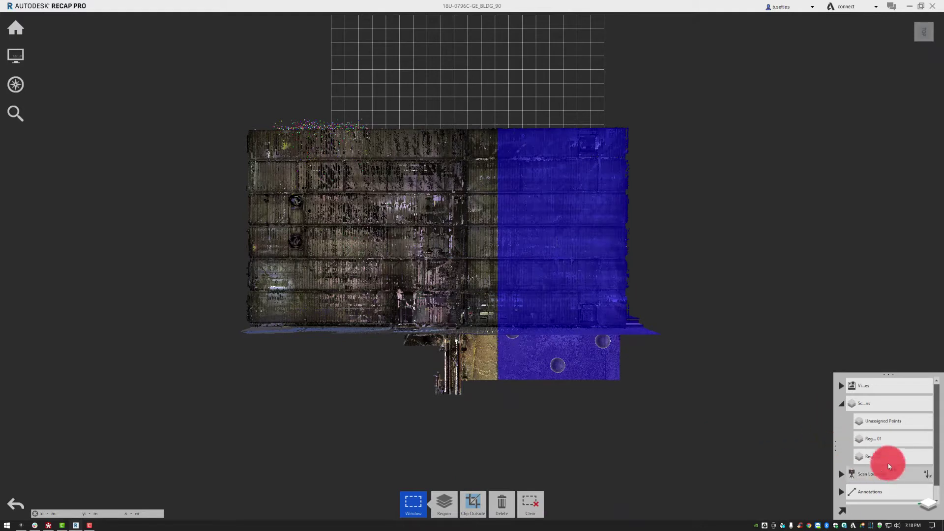
mouse_move(883, 460)
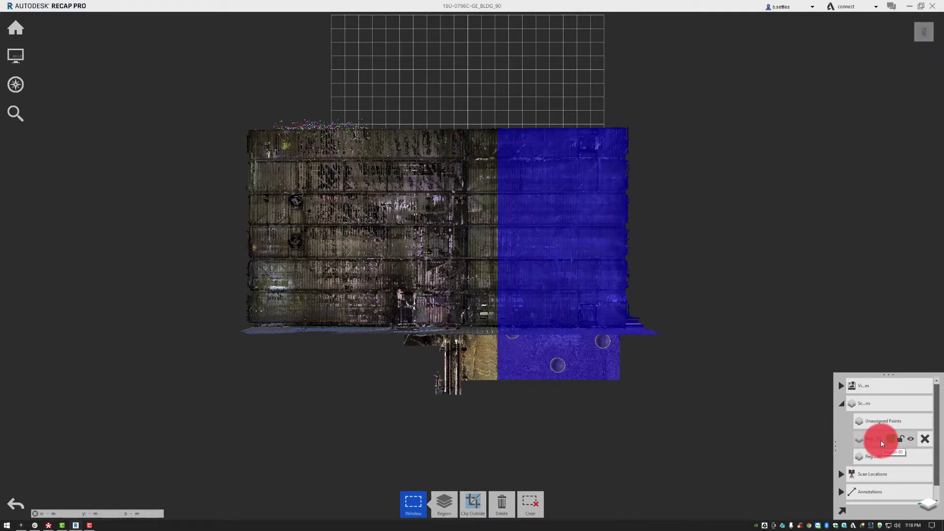
Step: Window-select the remaining left part of the building in the top view, assign it to Region 01, and highlight the regions for checking
drag(212, 97, 498, 426)
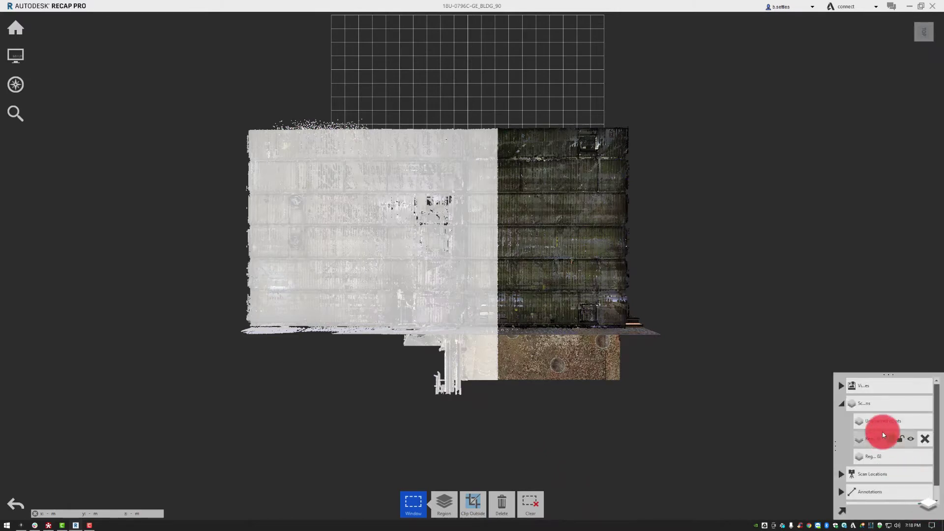
click(445, 504)
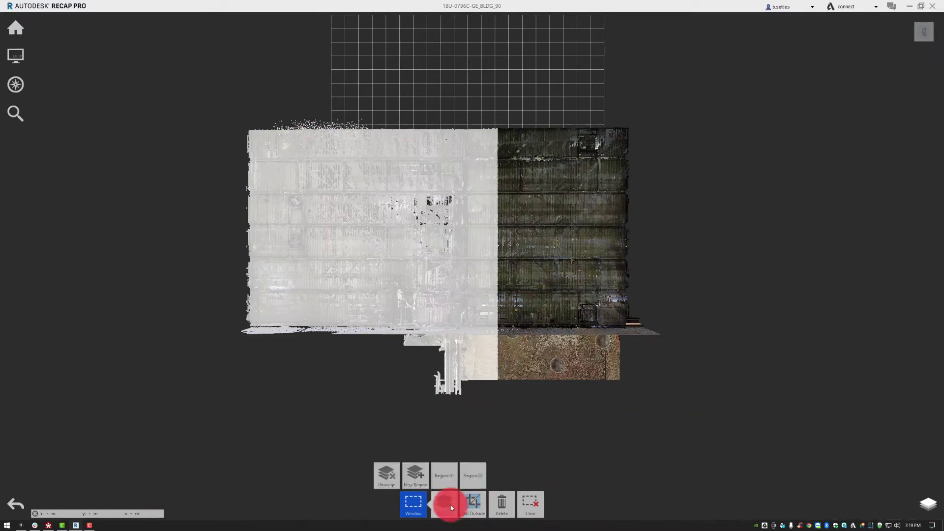
click(445, 476)
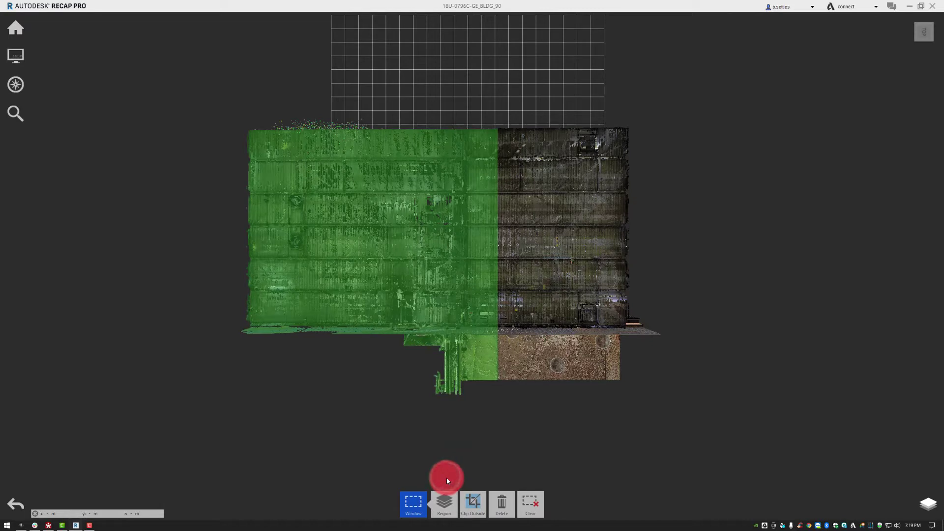
mouse_move(919, 506)
mouse_move(890, 438)
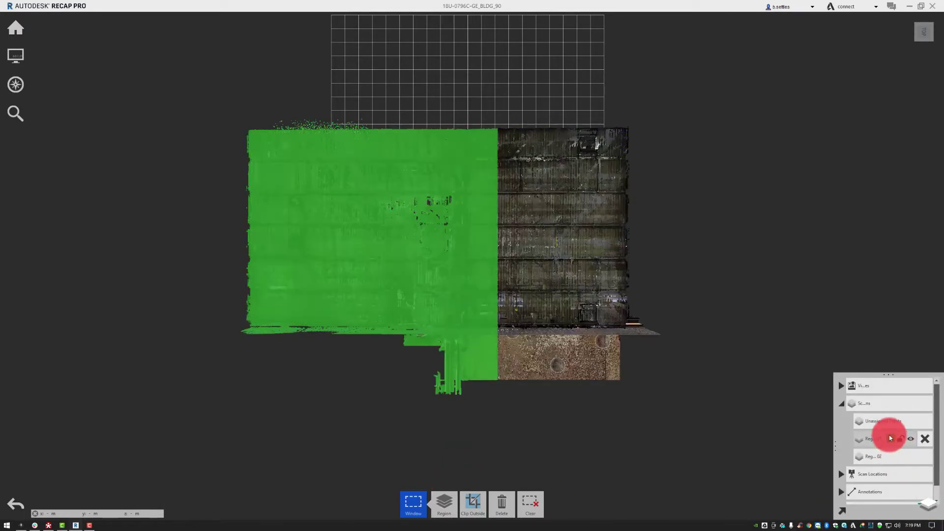
mouse_move(873, 457)
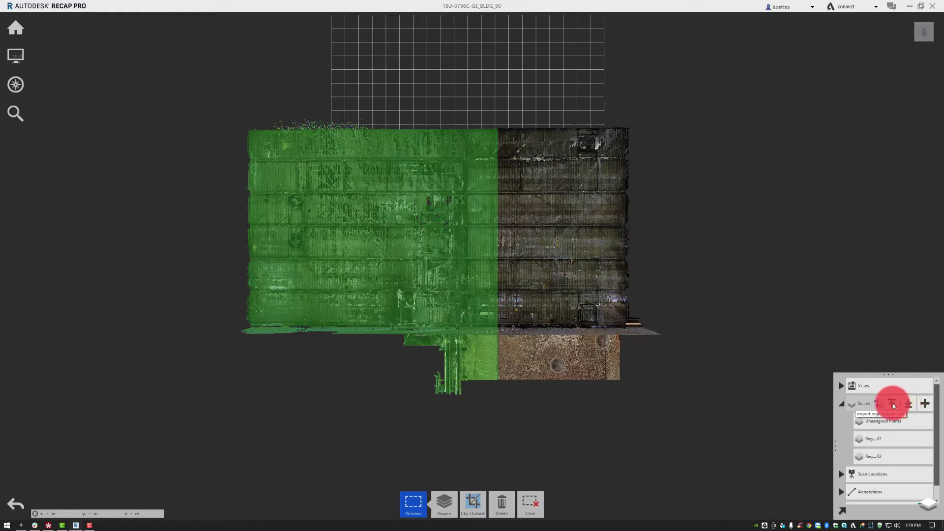
Step: Start exporting the scan regions and choose Unified RCS (*.rcs) as the output file format
click(892, 403)
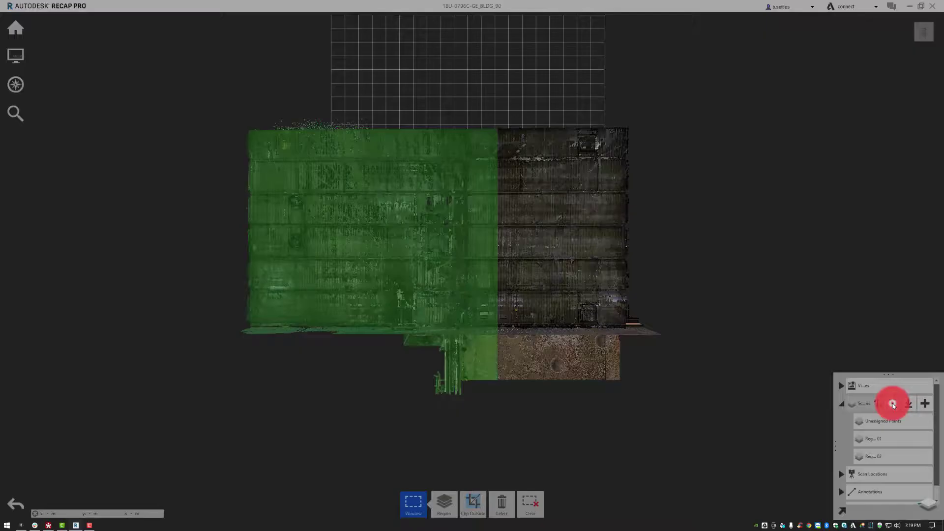
click(463, 226)
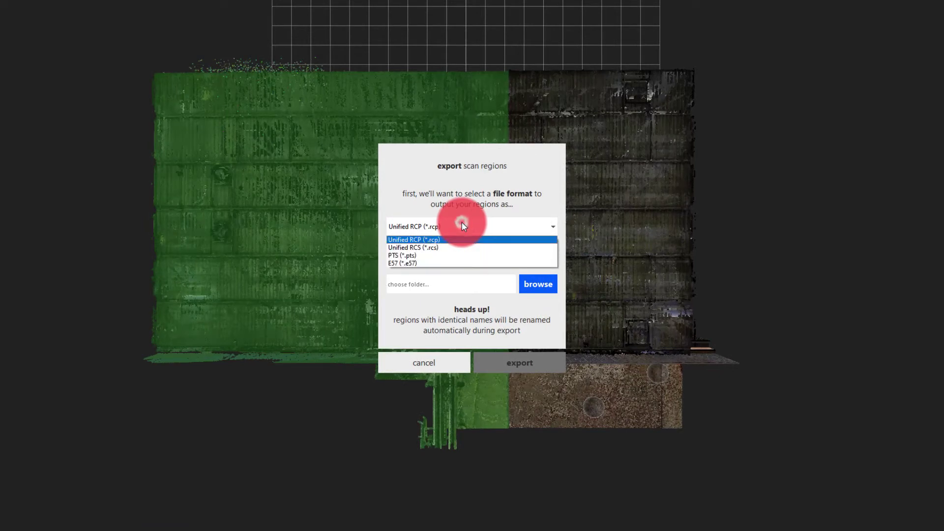
click(423, 249)
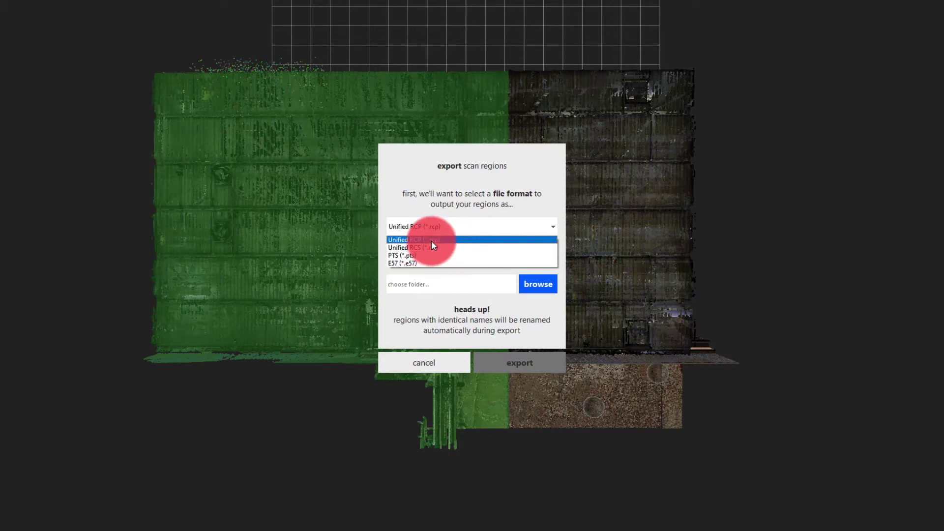
click(431, 240)
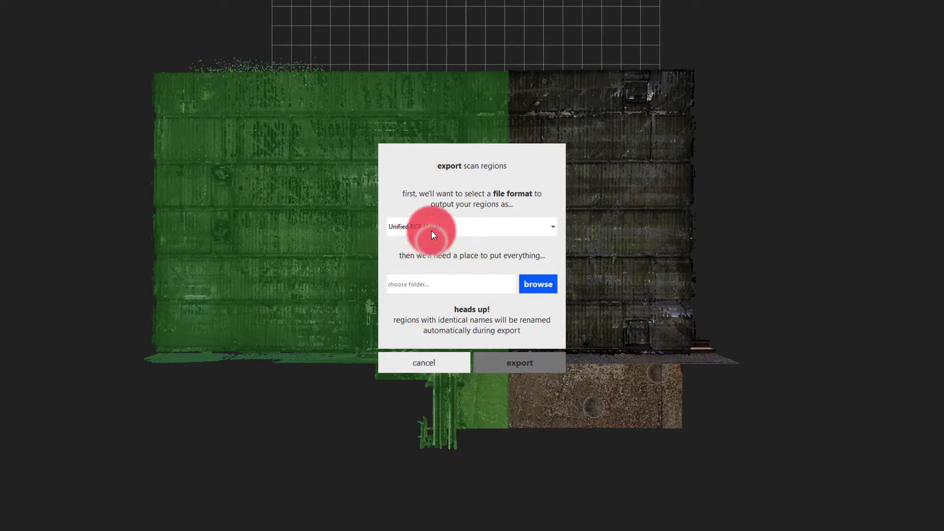
click(431, 230)
click(423, 246)
Step: Choose the Desktop as the destination folder and export the scan regions
click(452, 286)
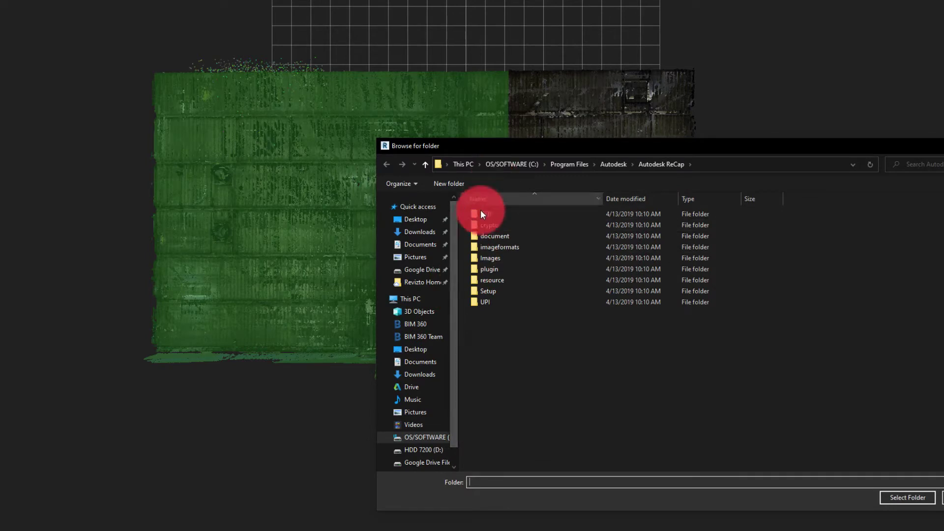
click(424, 220)
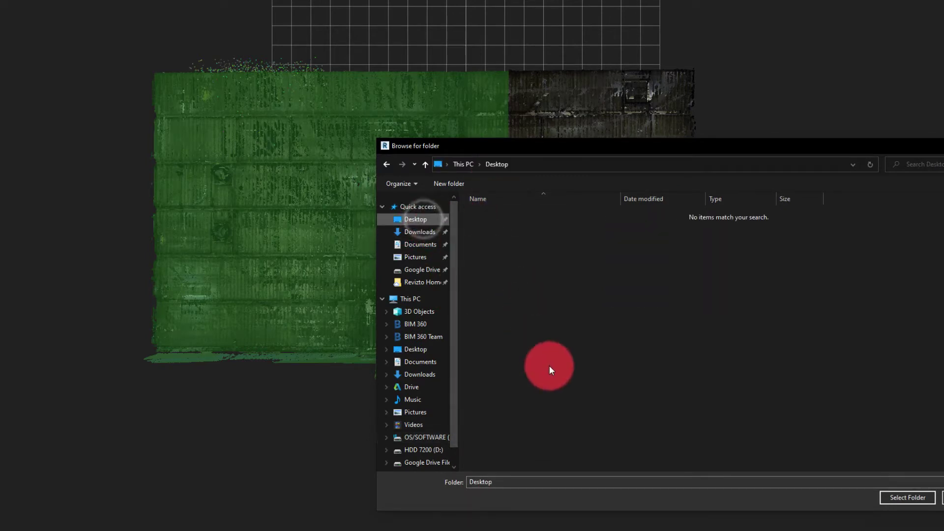
click(908, 497)
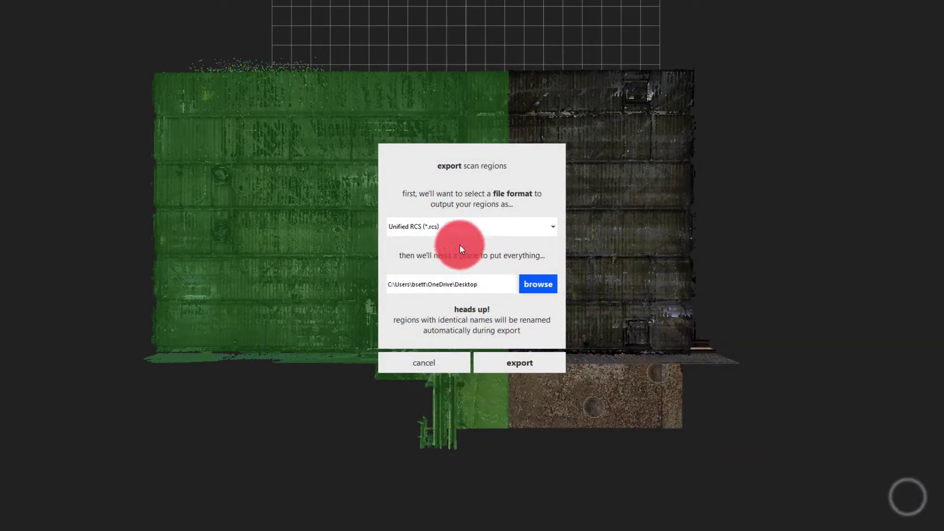
click(512, 364)
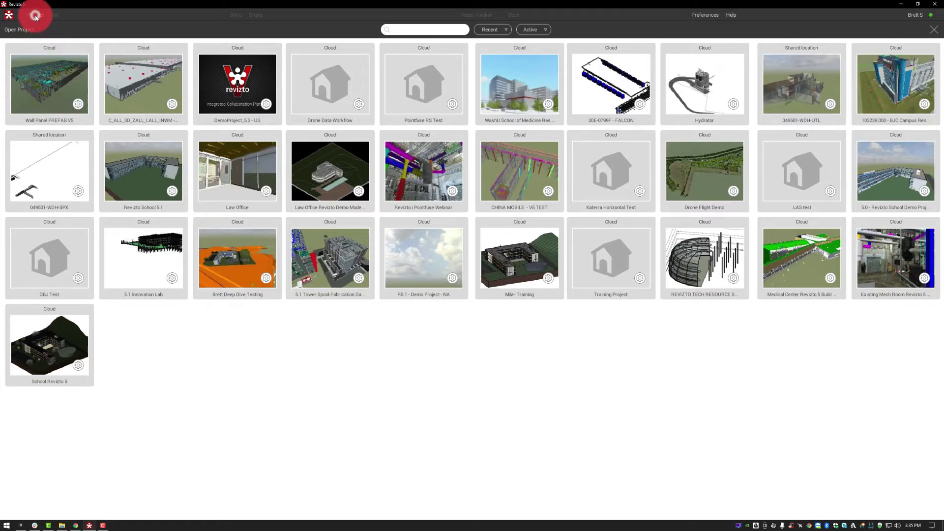
Step: In Revizto, create a new project named "Point Cloud Import", published to the Cloud under the Revizto TEAM NFR License
click(36, 16)
click(46, 27)
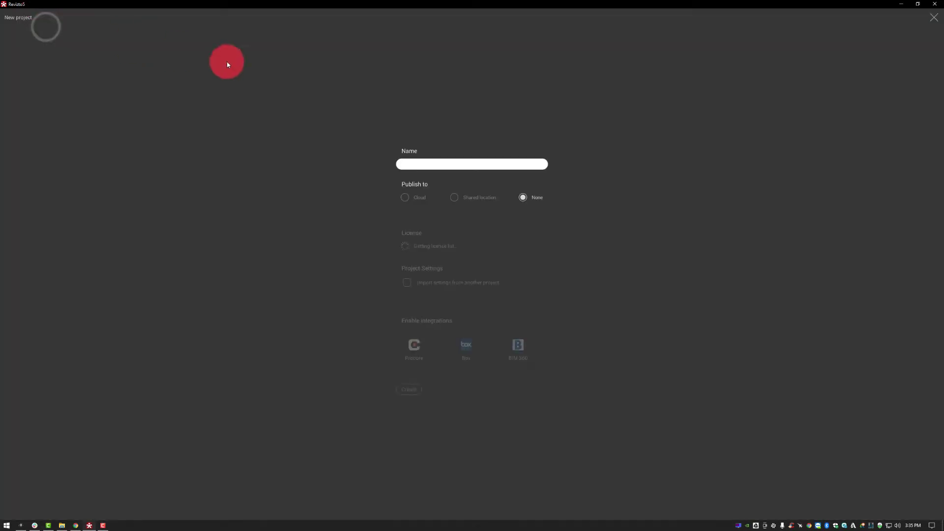
text(Po)
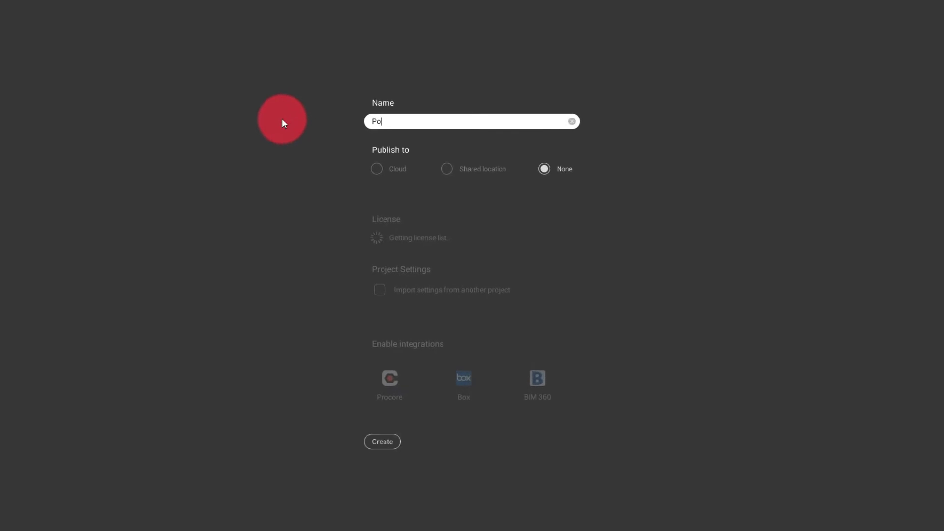
text(int Cloud Import)
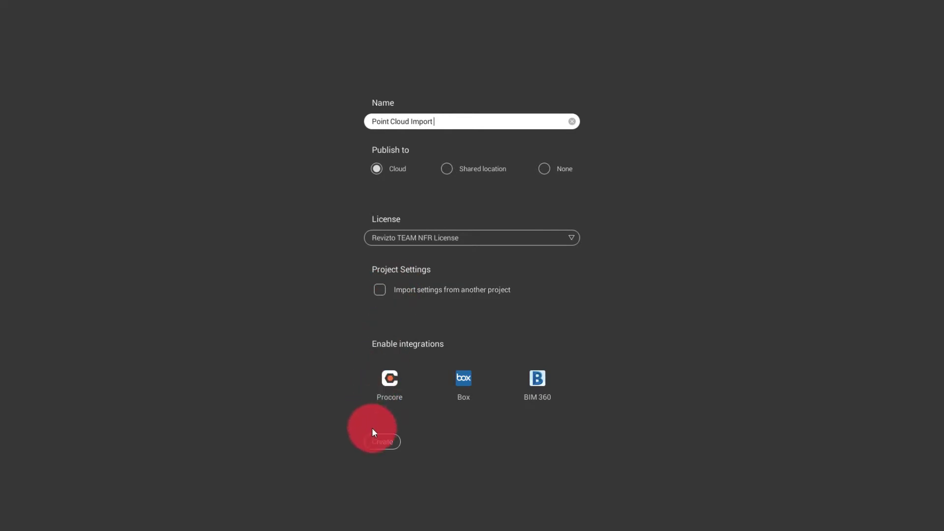
click(378, 441)
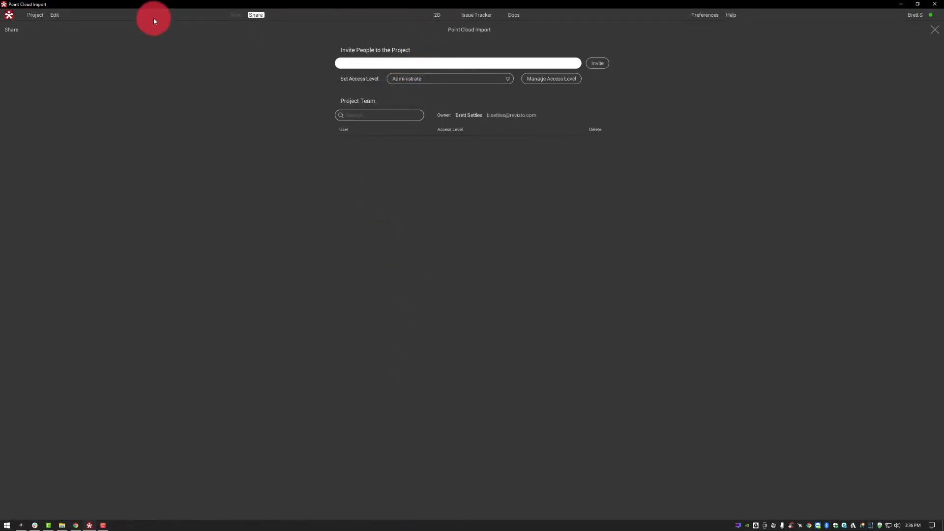
Step: Start importing a file into the project and limit the file types to PointCloud (Recap, Faro, LAS)
click(41, 15)
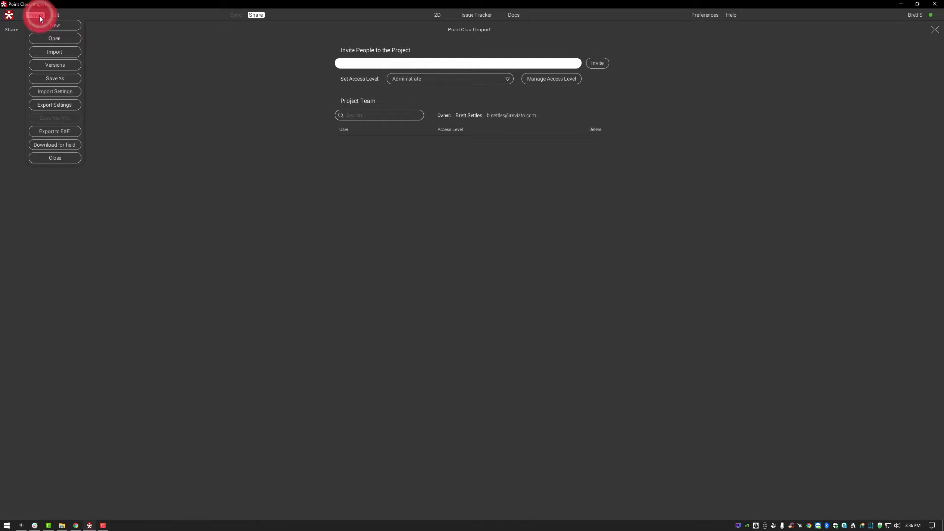
click(46, 51)
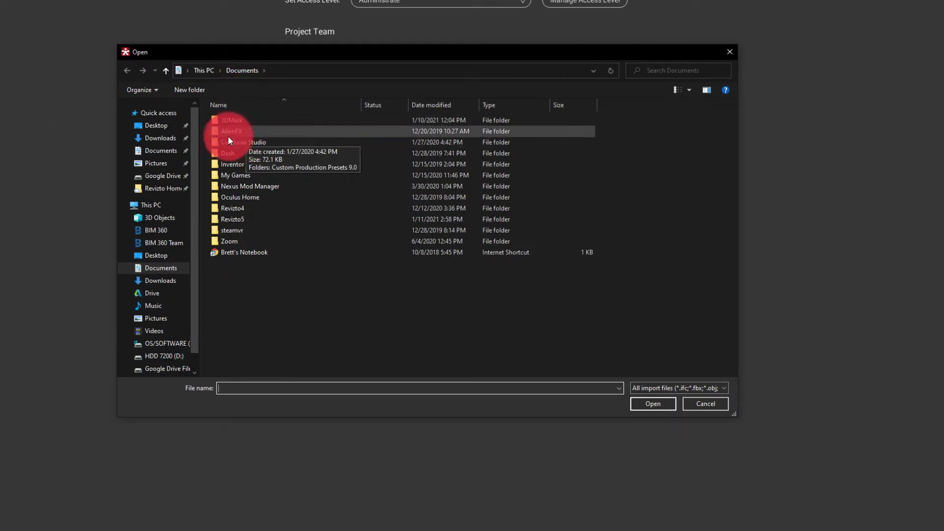
click(654, 388)
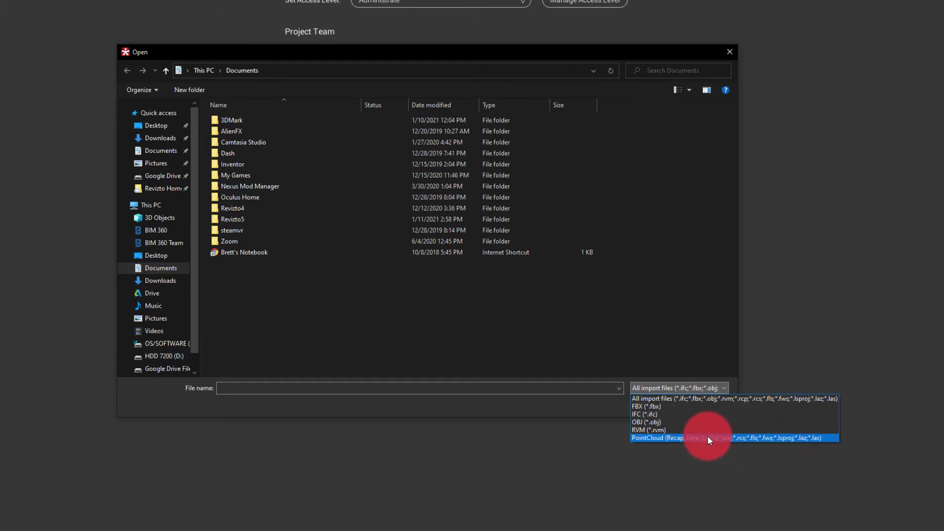
click(660, 436)
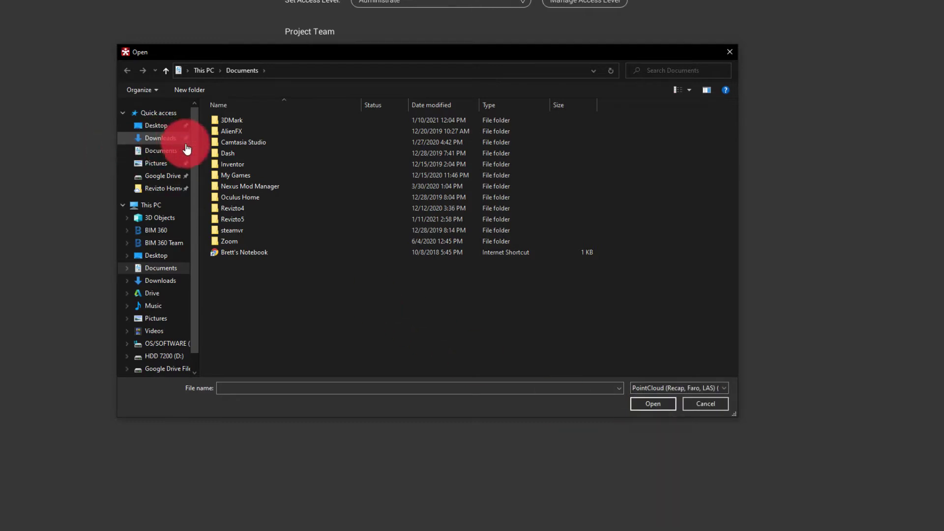
Step: Browse from the Revizto Home Folder through Customer Success and Datasets to the 2020 Datasets folder
click(162, 189)
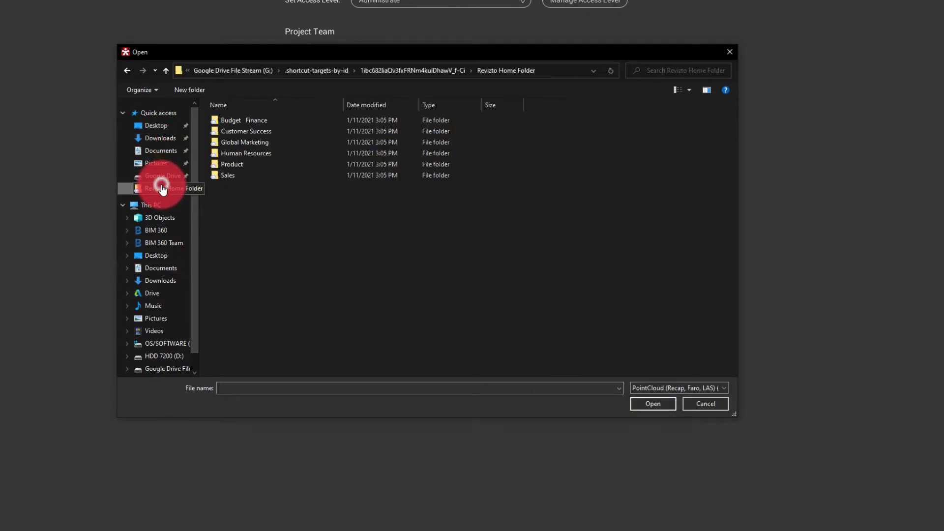
click(241, 131)
click(242, 132)
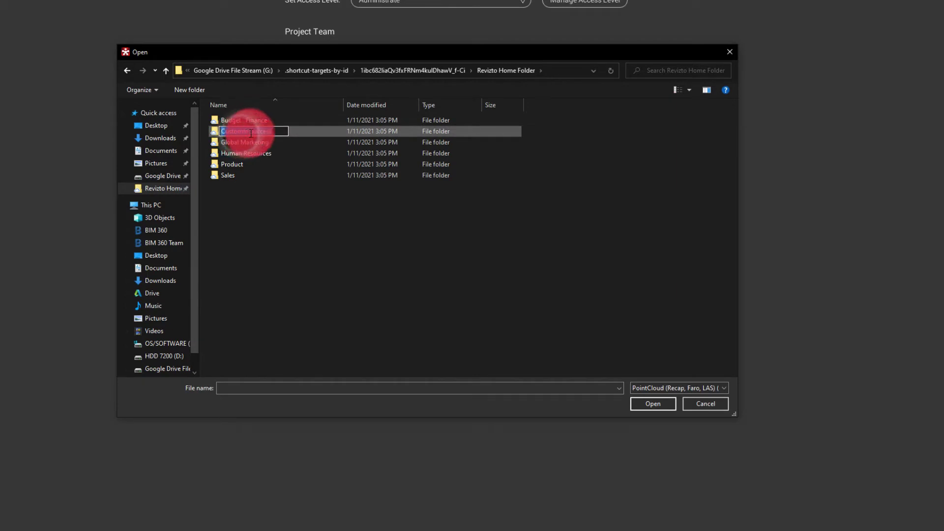
double_click(297, 131)
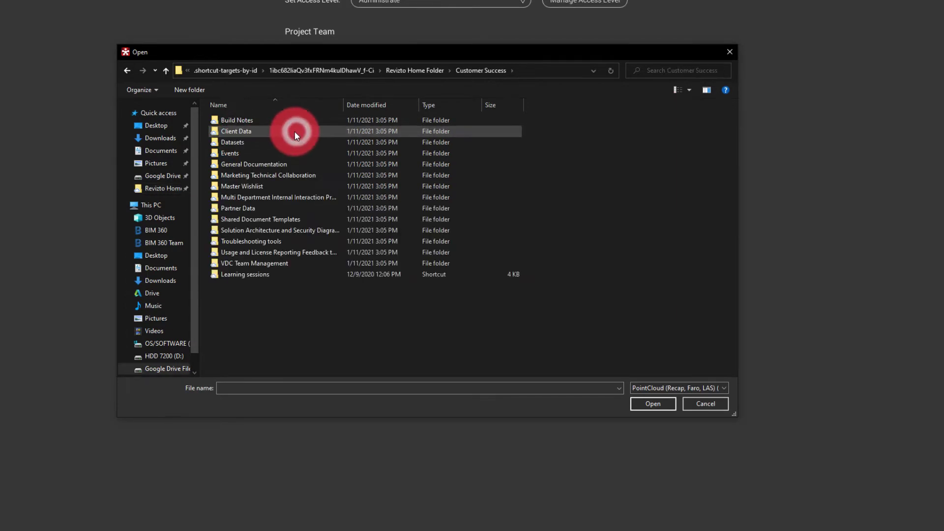
click(252, 142)
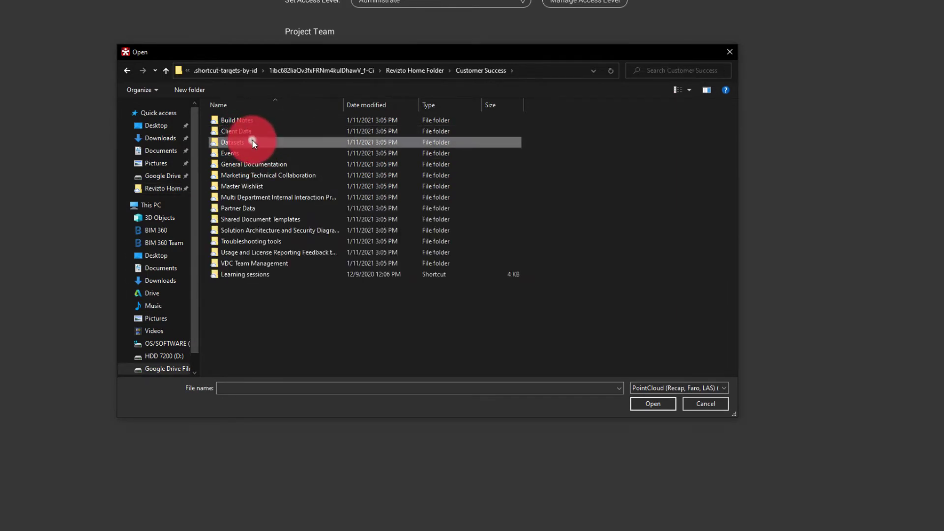
double_click(252, 142)
click(254, 131)
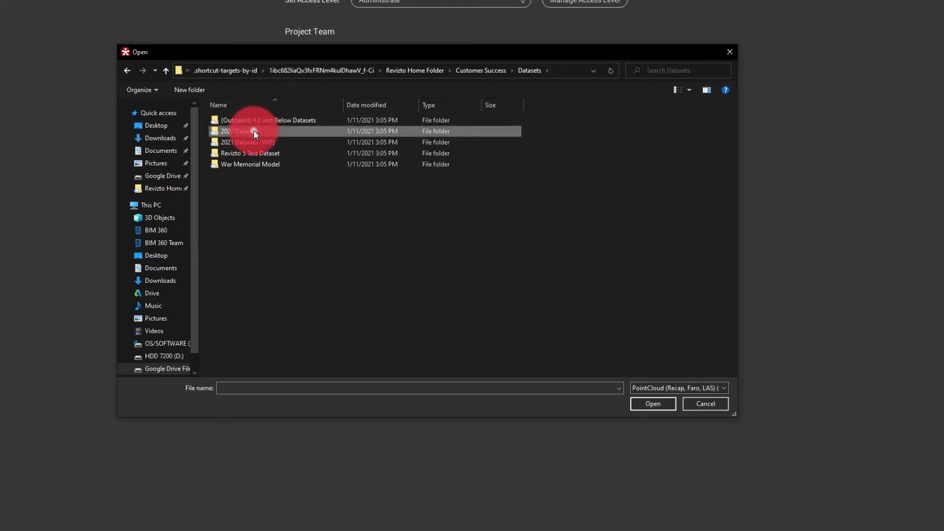
double_click(254, 132)
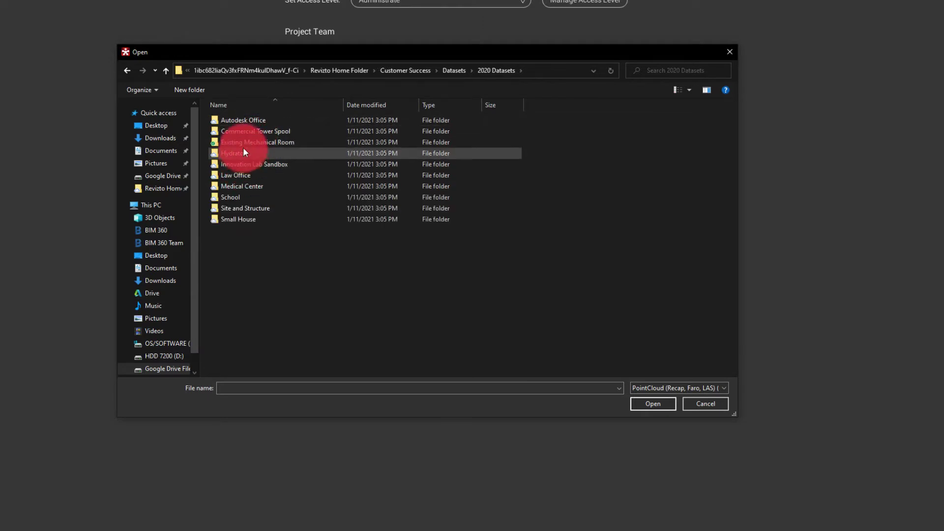
Step: Open the Scans folder of Existing Mechanical Room and choose 18U-0796C-GE_BLDG_90.rcp for import
click(243, 142)
double_click(243, 142)
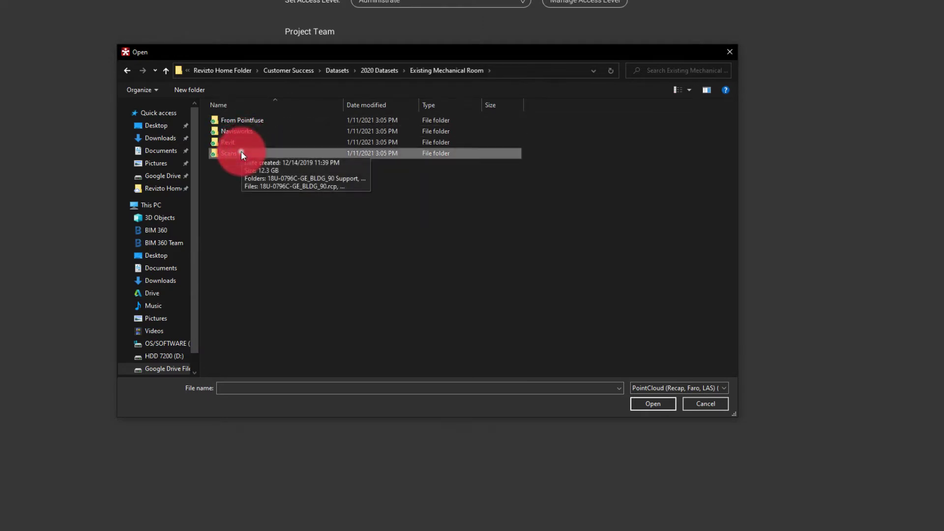
double_click(242, 152)
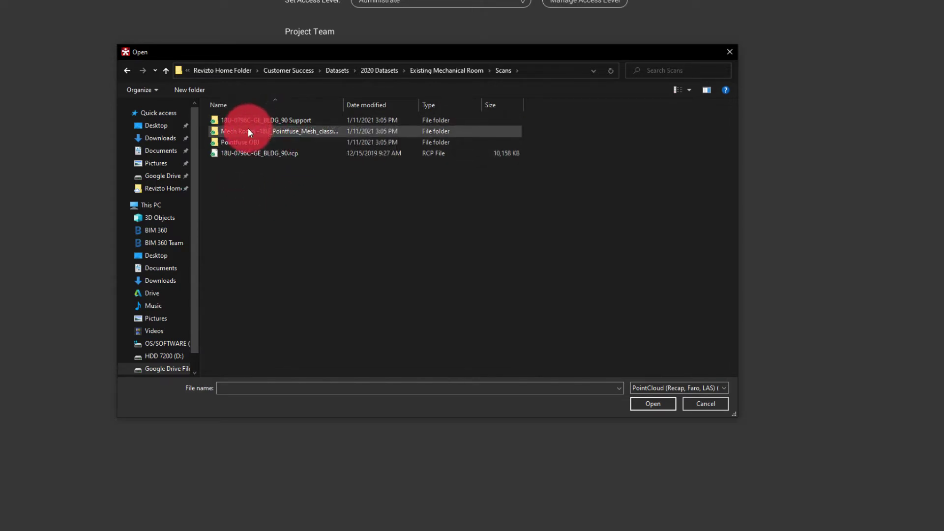
click(241, 152)
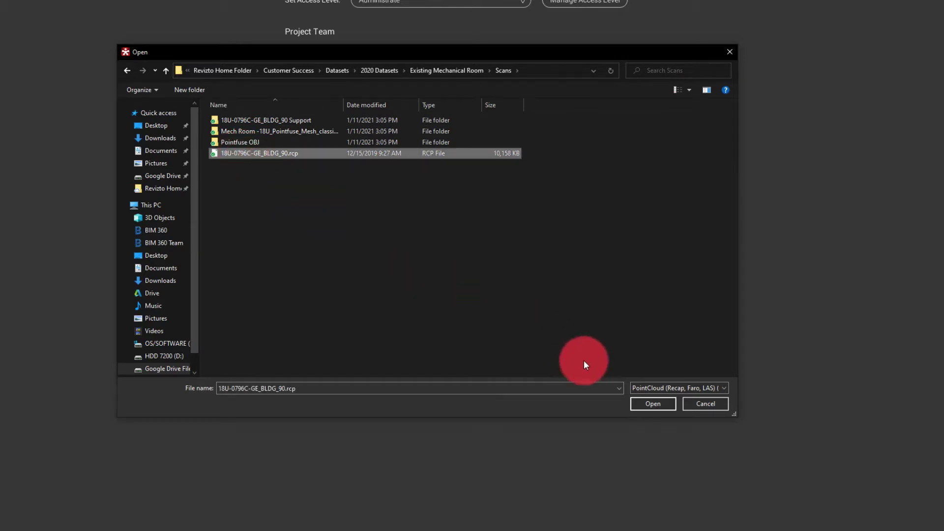
click(653, 404)
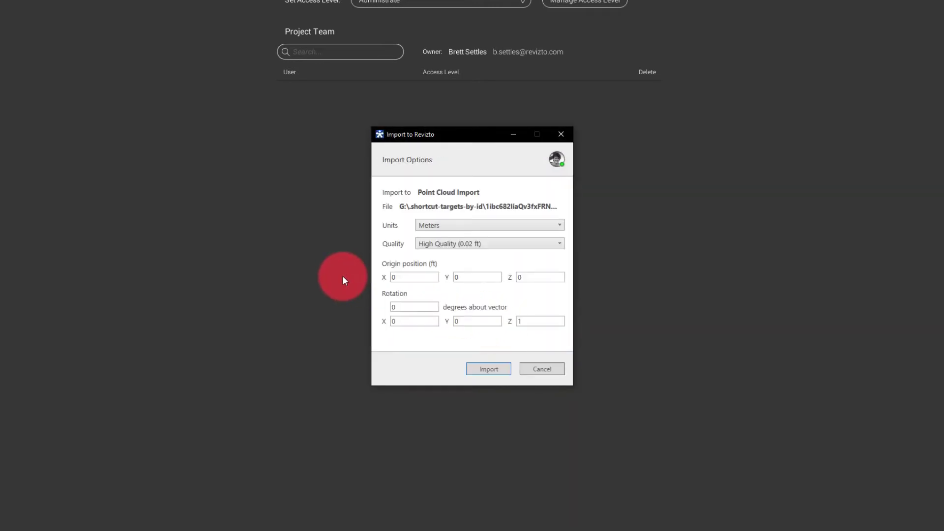
Step: Set the import quality to Best Quality (0.01 ft) and import the point cloud into the project
click(471, 242)
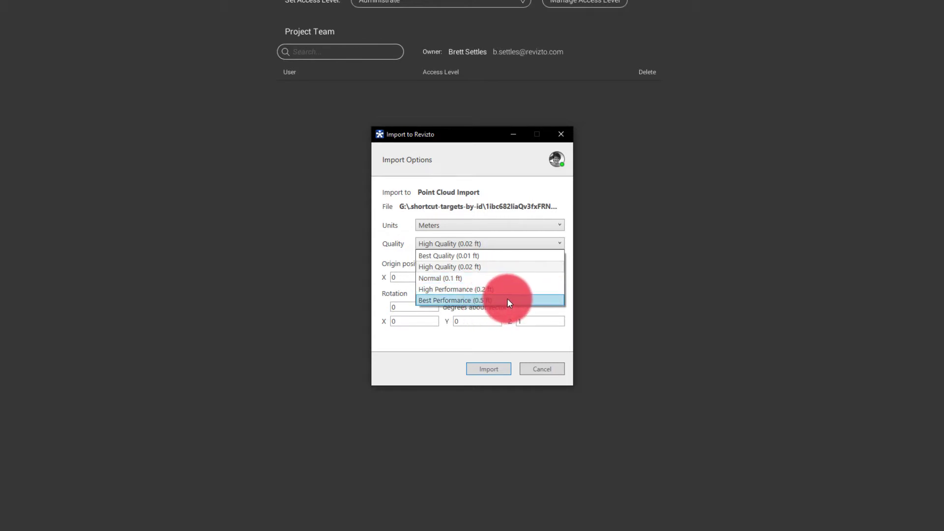
click(480, 257)
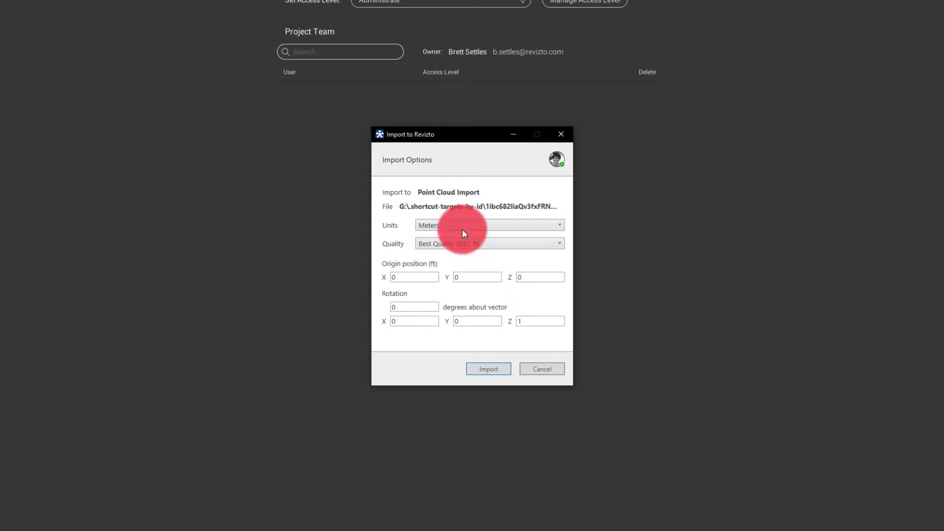
click(490, 369)
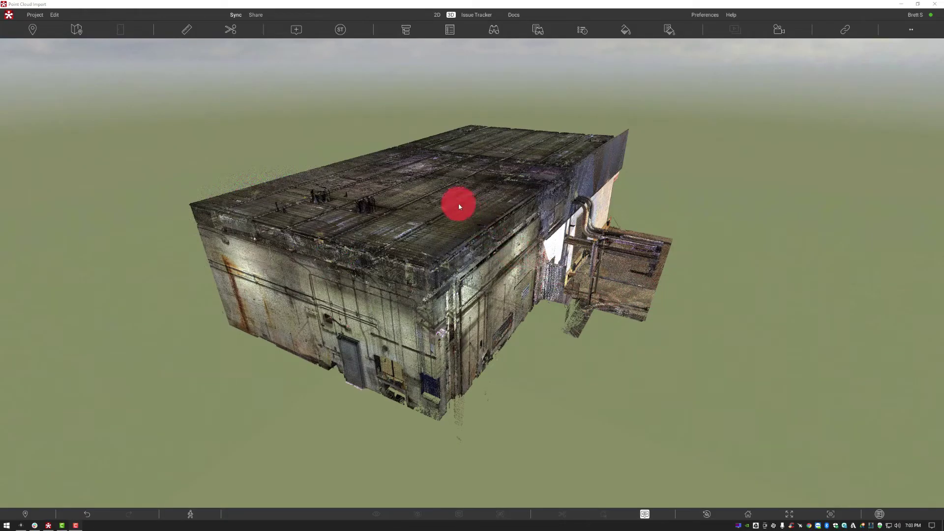
click(443, 194)
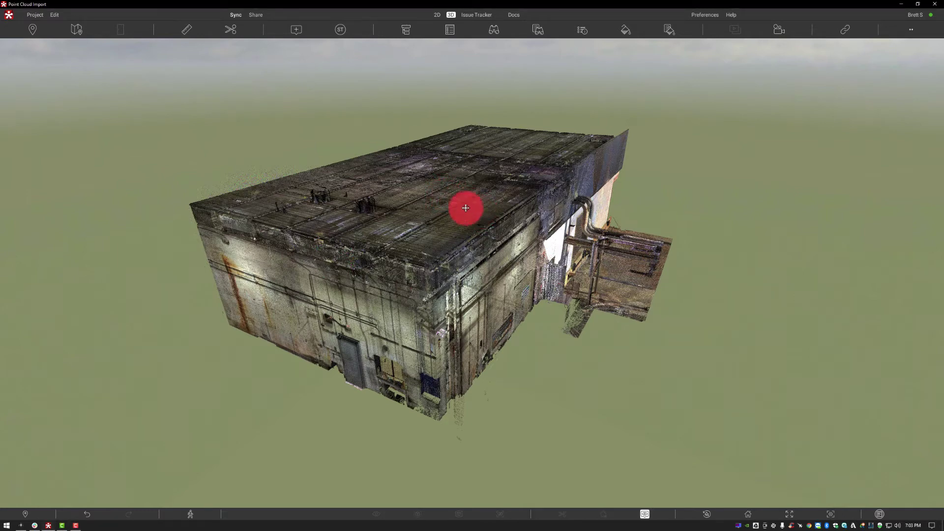
Step: Select the imported point cloud, expand its entry in the object tree to inspect it, and clear the selection
drag(384, 242, 359, 225)
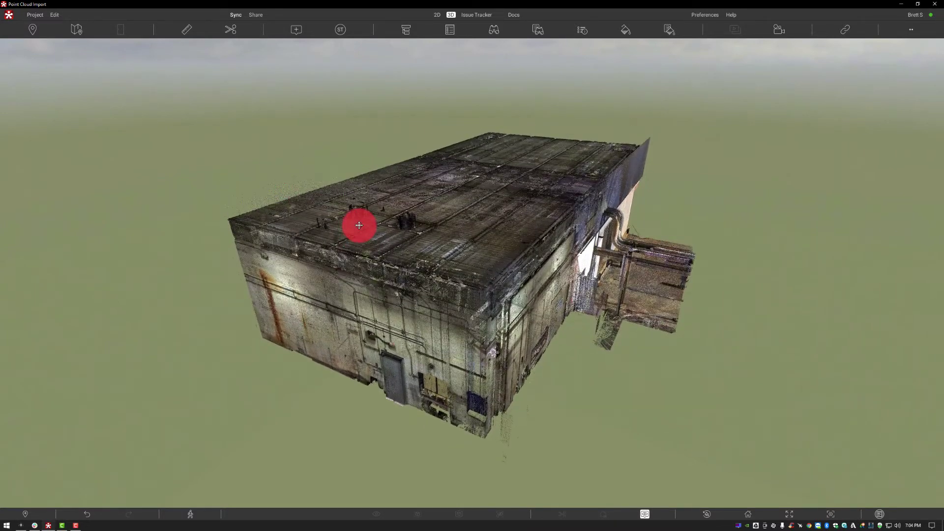
click(384, 238)
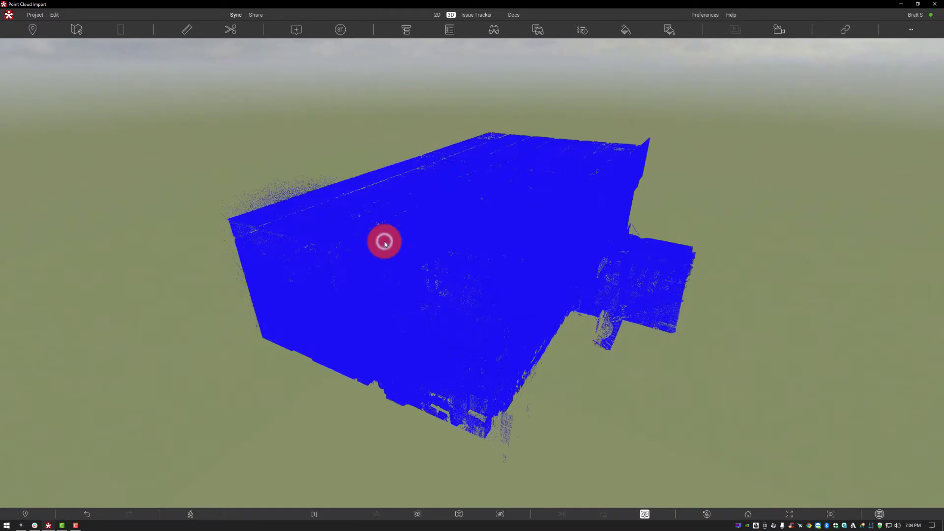
click(406, 30)
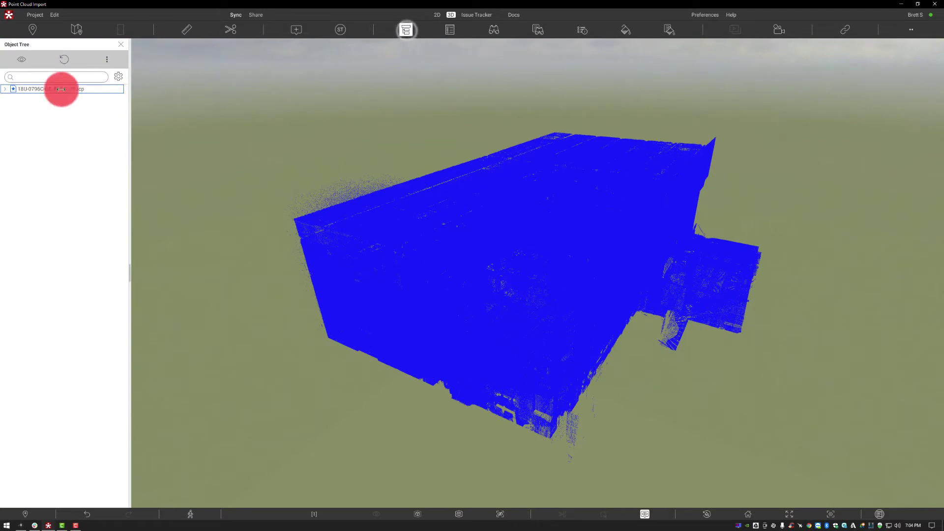
click(5, 90)
click(59, 94)
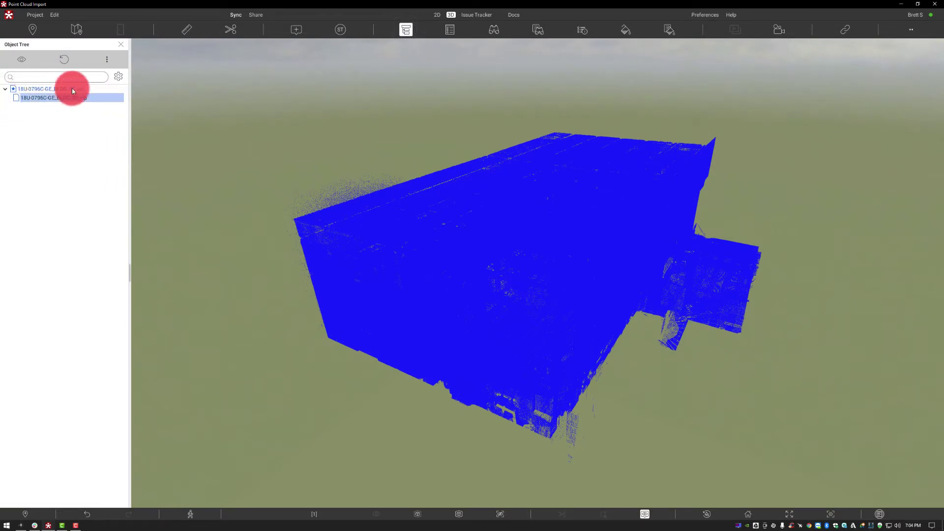
click(123, 45)
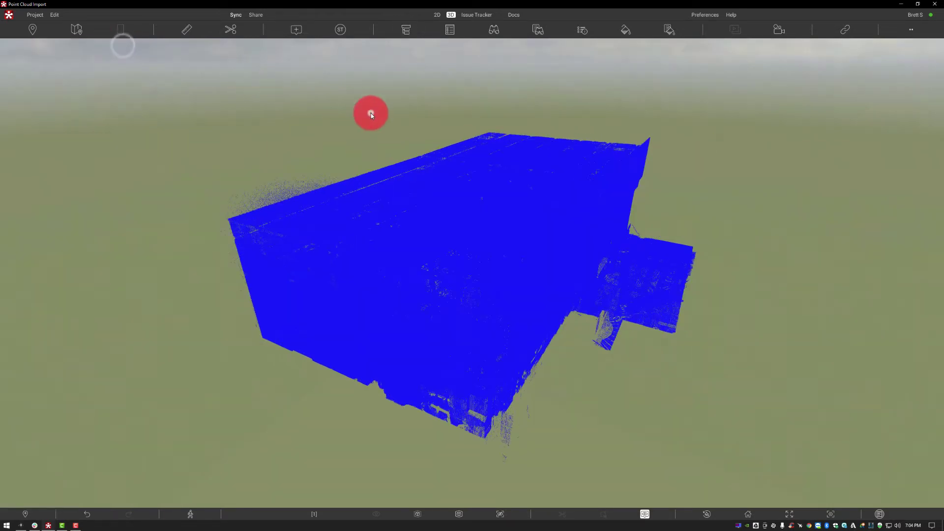
click(370, 113)
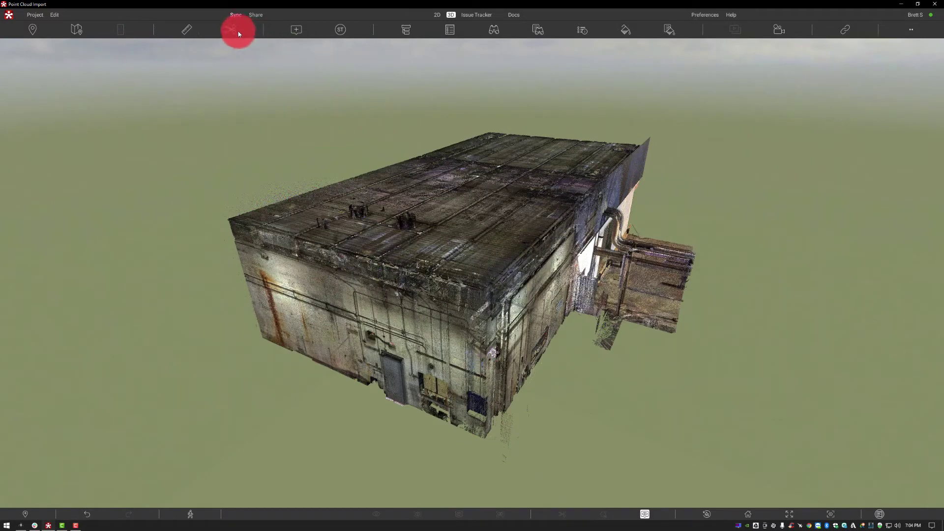
Step: Fly inside the building and examine the mechanical room around the flammable storage cabinet and the large pipes
drag(379, 260, 363, 225)
key(w)
key(w)
key(a)
key(w)
key(w)
key(w)
key(w)
key(w)
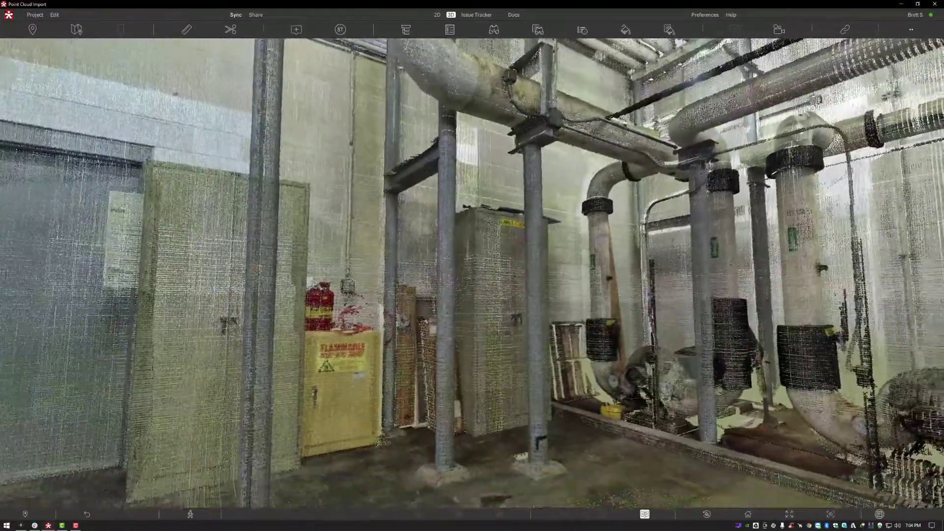
Step: Measure the vertical distance between the overhead pipe and the floor with the ruler
click(185, 31)
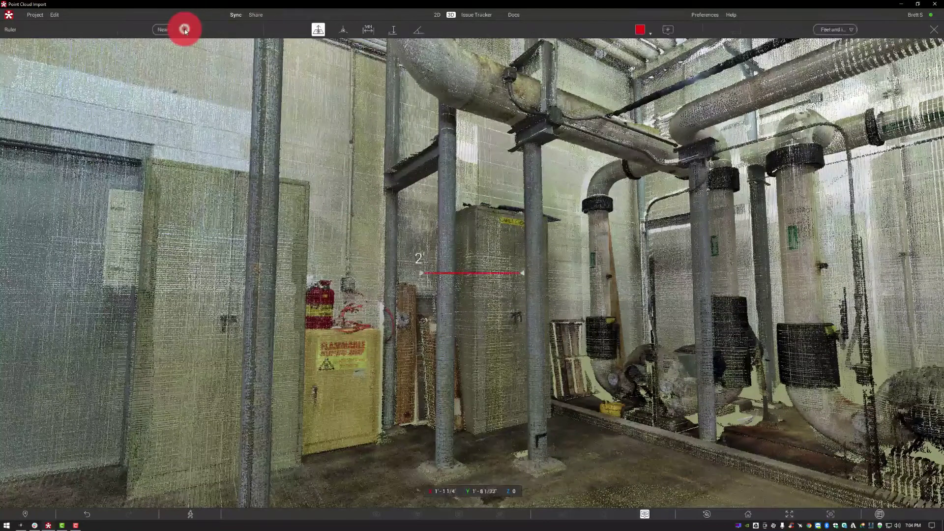
click(422, 273)
drag(472, 394, 496, 479)
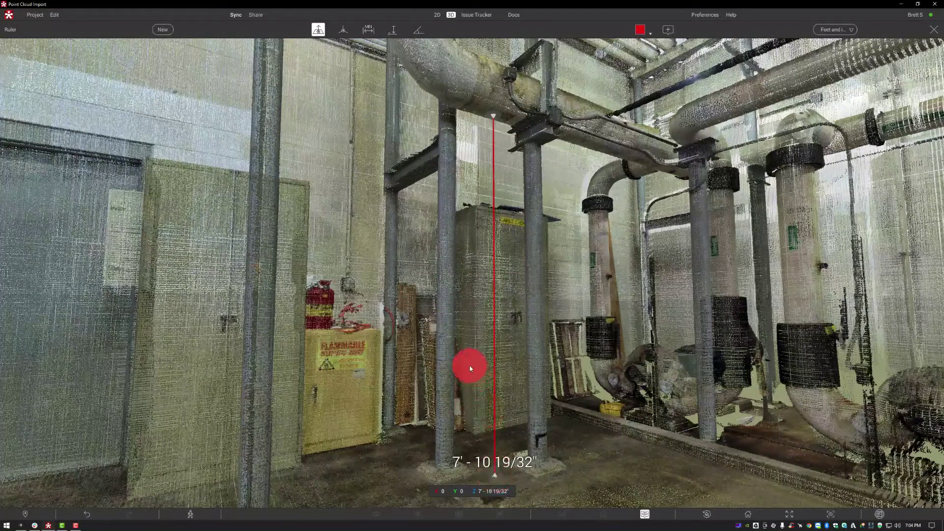
Step: Switch the ruler to point-to-point measuring and measure from the door's top corner to the overhead pipe
click(343, 30)
drag(497, 116, 305, 183)
drag(494, 474, 149, 161)
drag(309, 187, 477, 69)
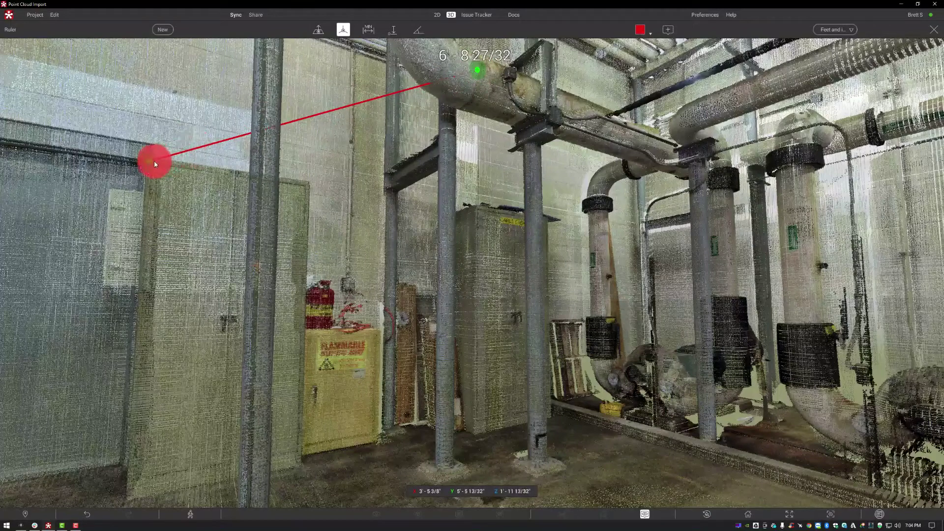
Step: Move both ruler endpoints onto the horizontal overhead pipe to measure a section leading to the support column
drag(151, 160, 676, 144)
middle_drag(630, 141, 611, 148)
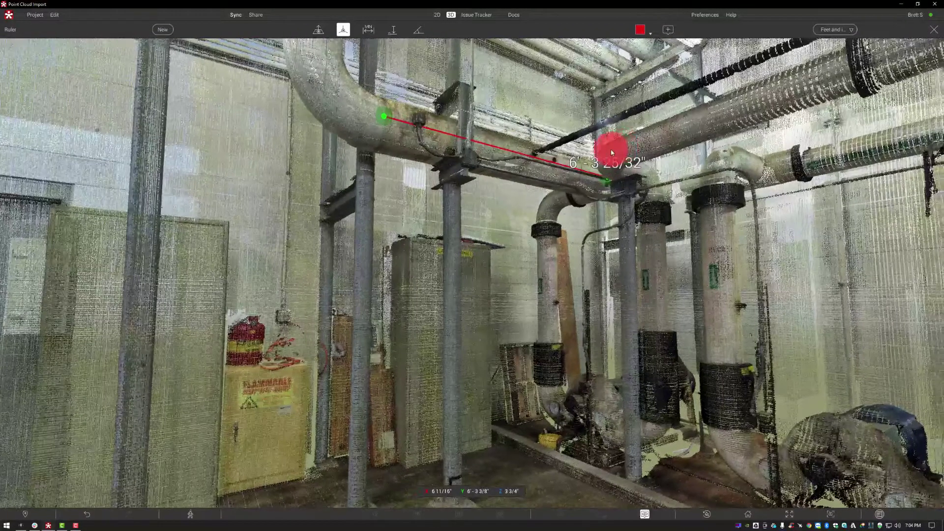
drag(384, 123, 517, 155)
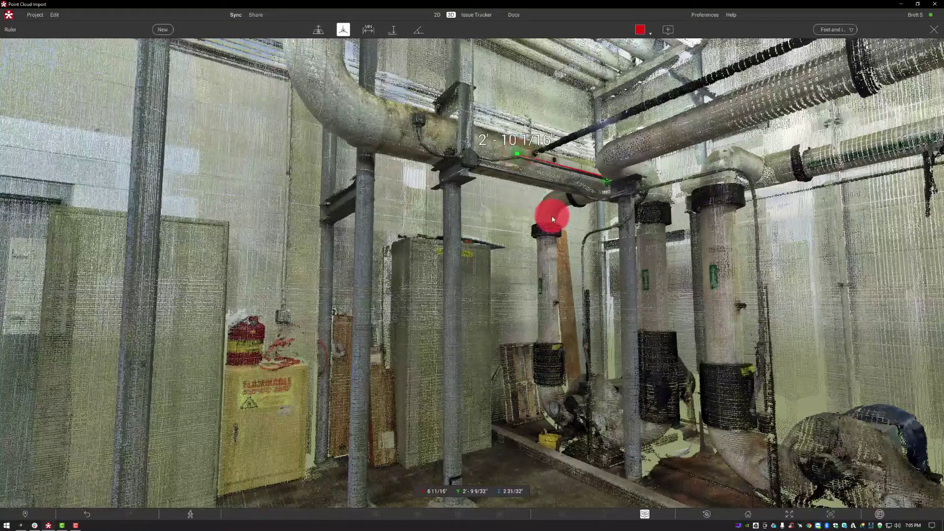
Step: Refine the ruler endpoints up close along the top of the overhead pipe, ending beside the support bracket
drag(539, 201, 434, 222)
scroll(454, 207, up, 5)
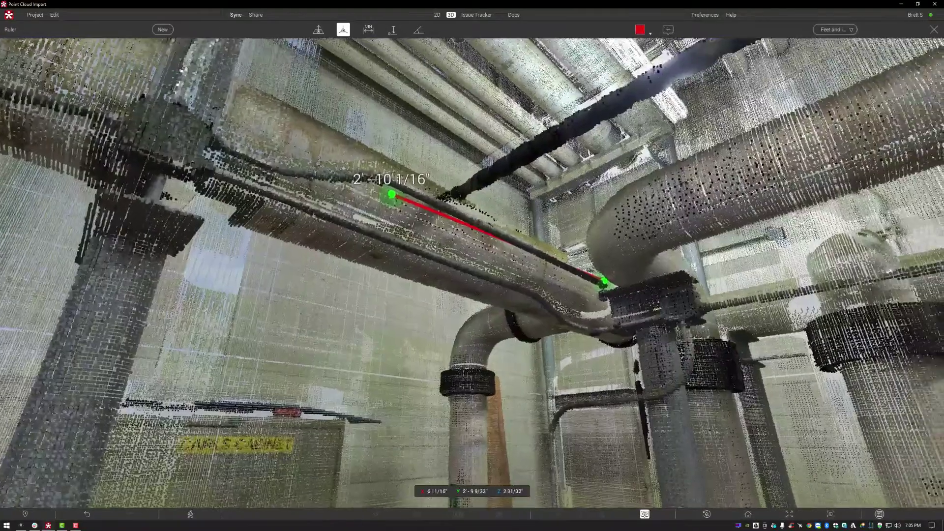
scroll(472, 273, up, 2)
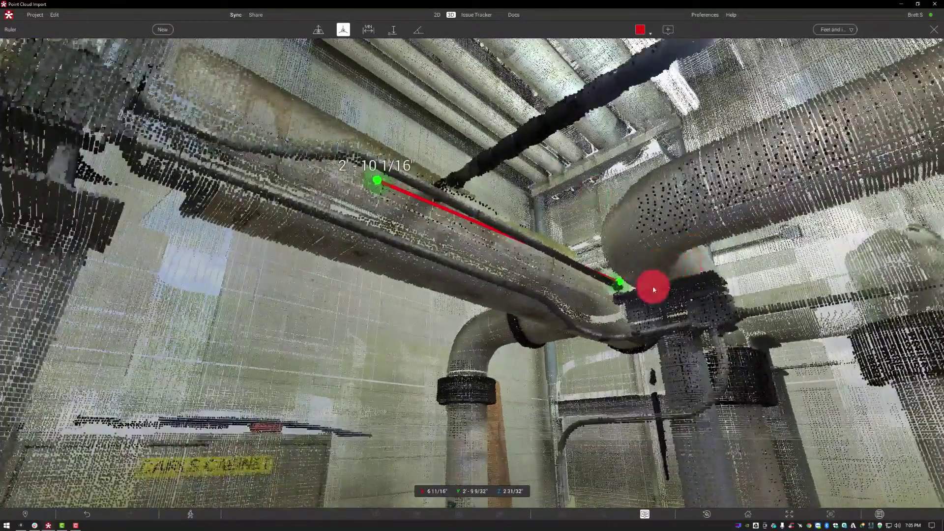
drag(623, 282, 619, 287)
drag(376, 172, 369, 147)
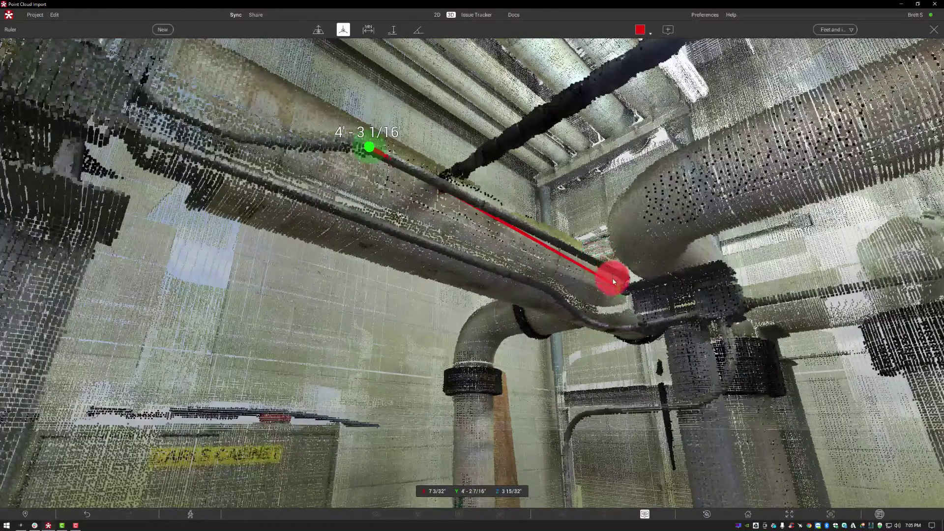
drag(612, 275, 625, 274)
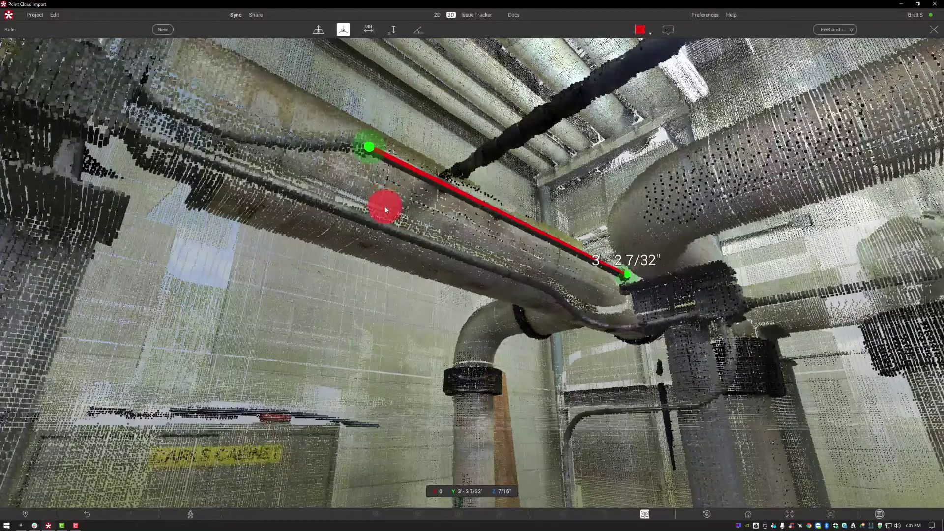
Step: Close the ruler and apply a plane section cut near the quilted enclosures
middle_drag(391, 227, 359, 304)
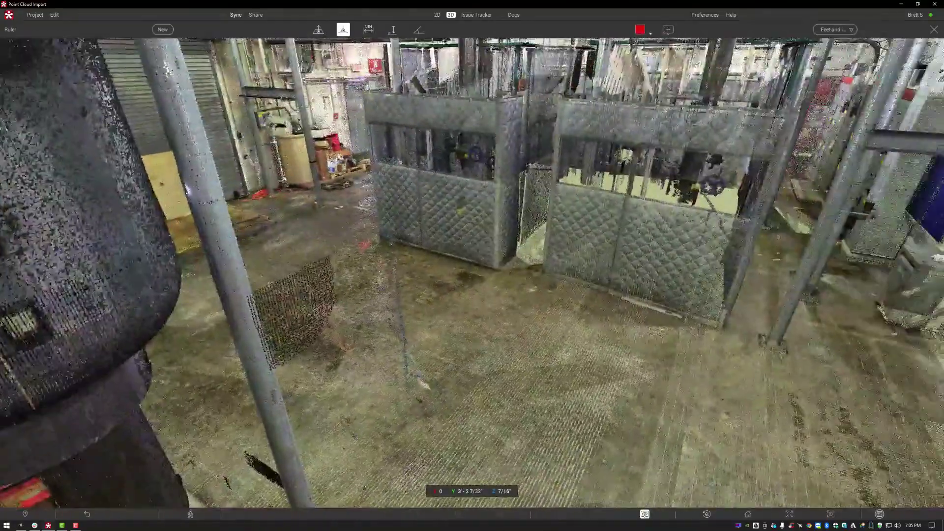
scroll(155, 190, up, 3)
right_drag(471, 266, 586, 211)
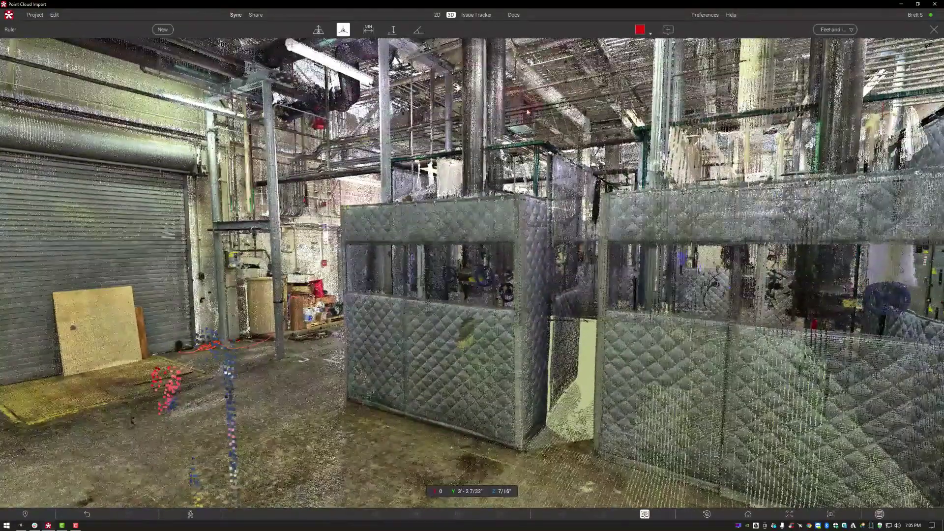
click(932, 30)
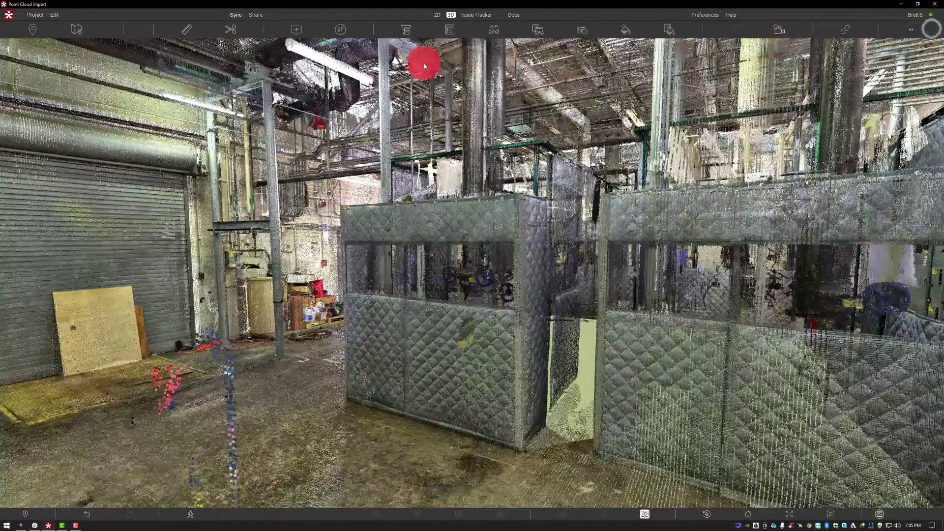
click(233, 31)
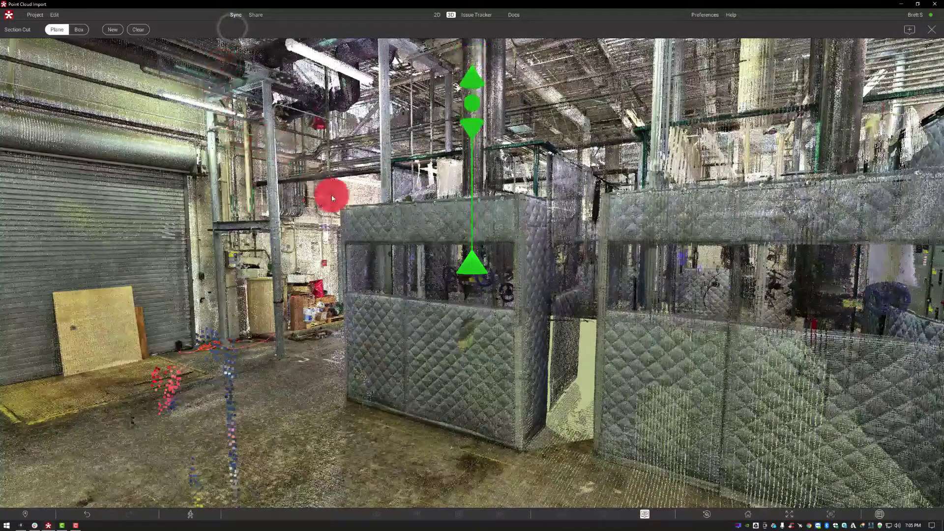
drag(475, 264, 364, 175)
drag(363, 231, 371, 155)
Step: Switch the section cut to a box around the quilted enclosure, pull one side face inward, and check the isolated area
click(76, 31)
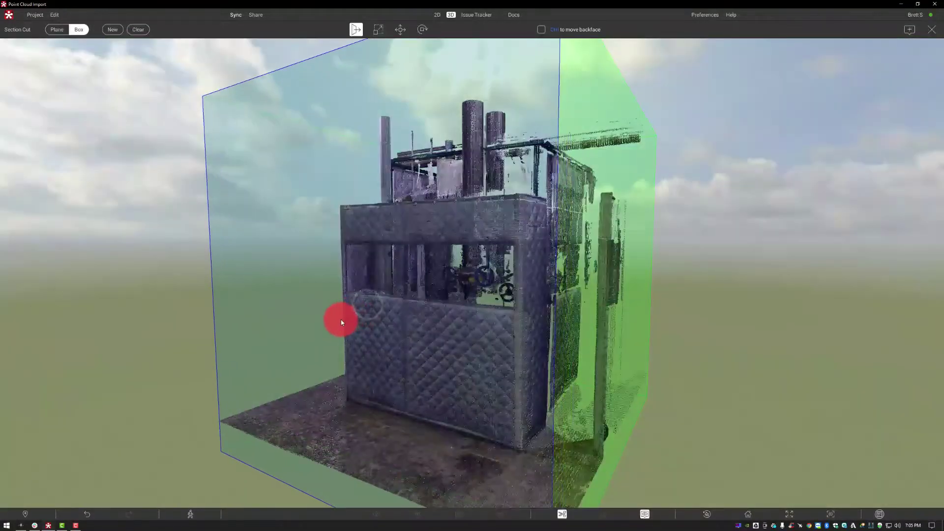
drag(341, 323, 362, 313)
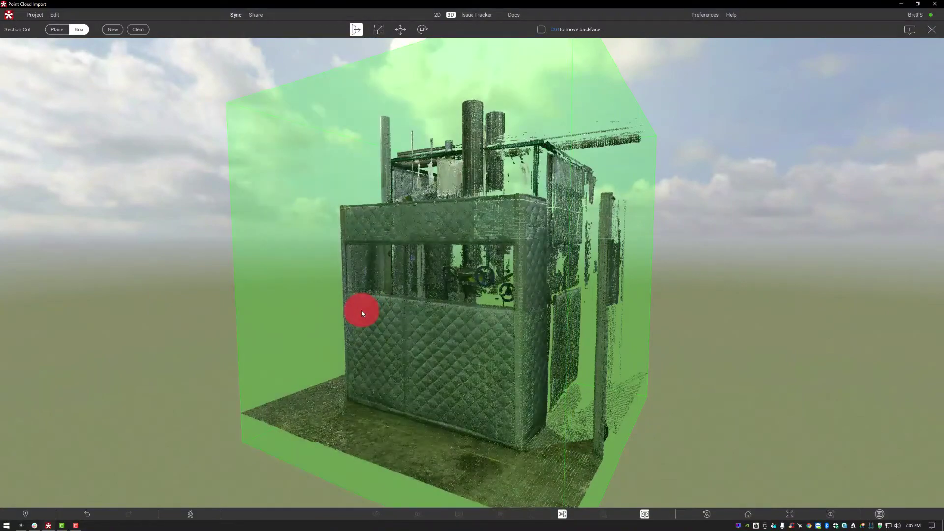
right_drag(361, 311, 941, 311)
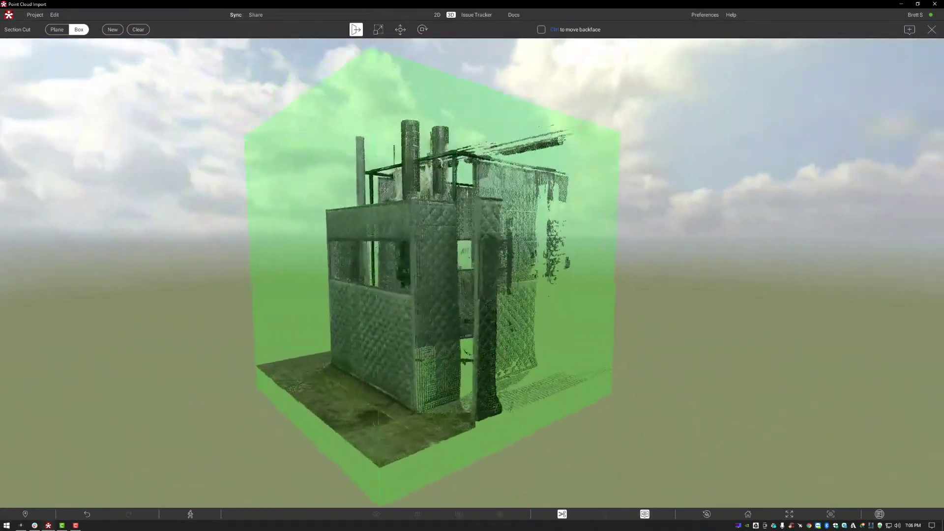
right_drag(644, 303, 695, 301)
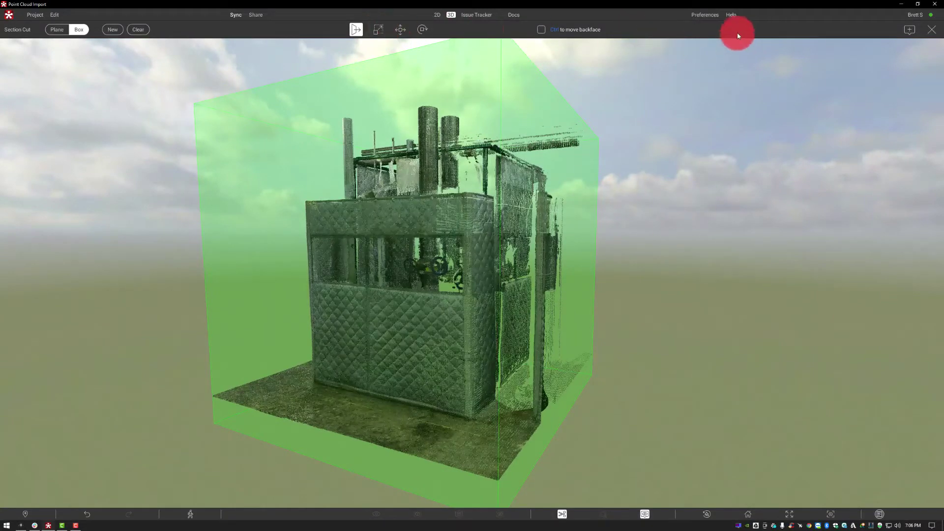
Step: Scale, reposition and rotate the section box around the quilted enclosure, and leave the section cut tool
click(377, 29)
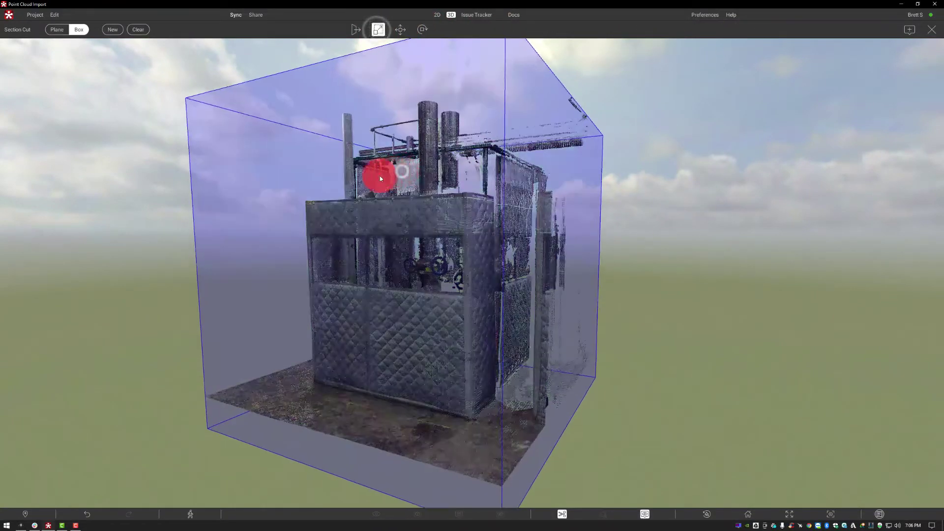
drag(379, 177, 417, 169)
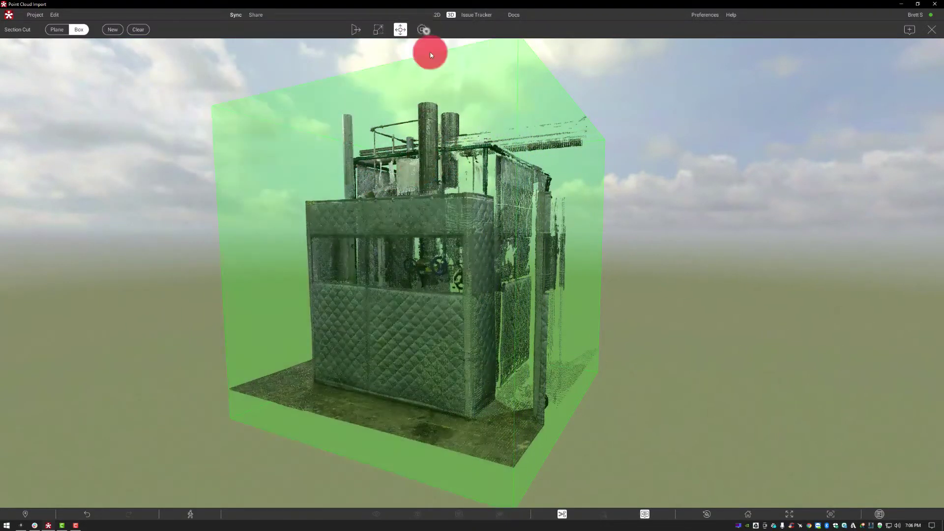
click(423, 30)
drag(383, 199, 547, 204)
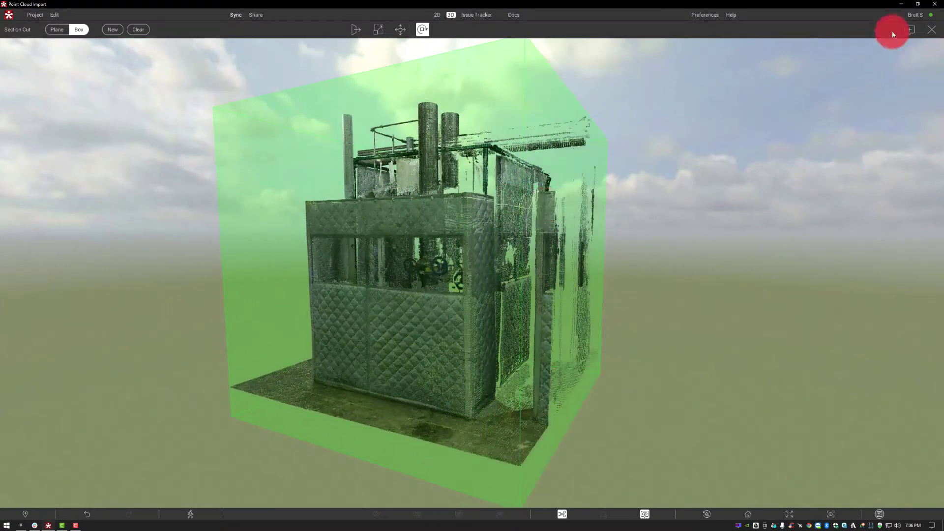
click(931, 30)
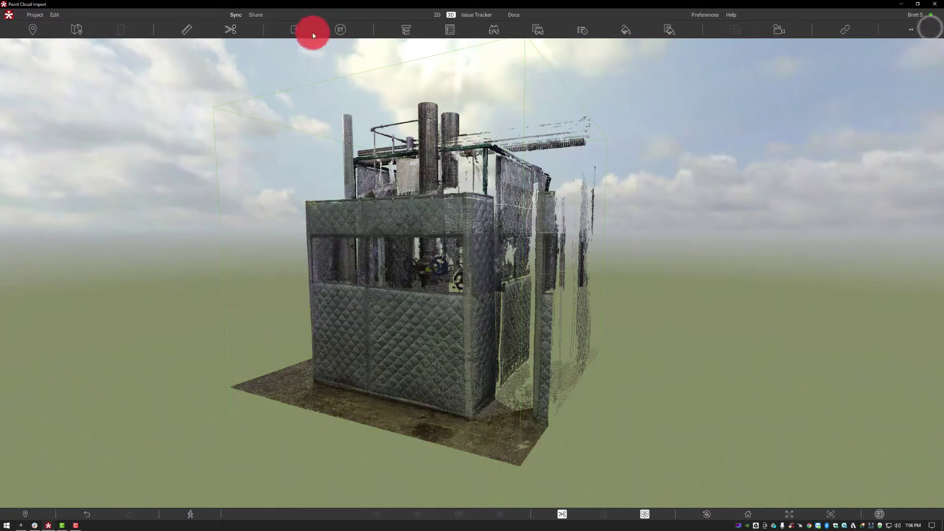
Step: Get close to the valve handwheels in the enclosure's window and add the demo stamps to the project
scroll(347, 140, up, 5)
scroll(348, 142, down, 5)
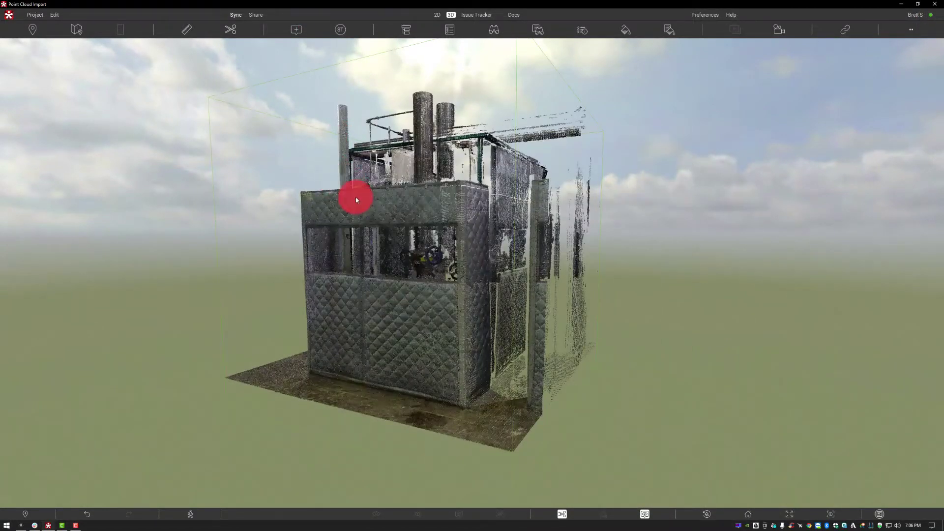
drag(362, 219, 413, 219)
key(w)
key(w)
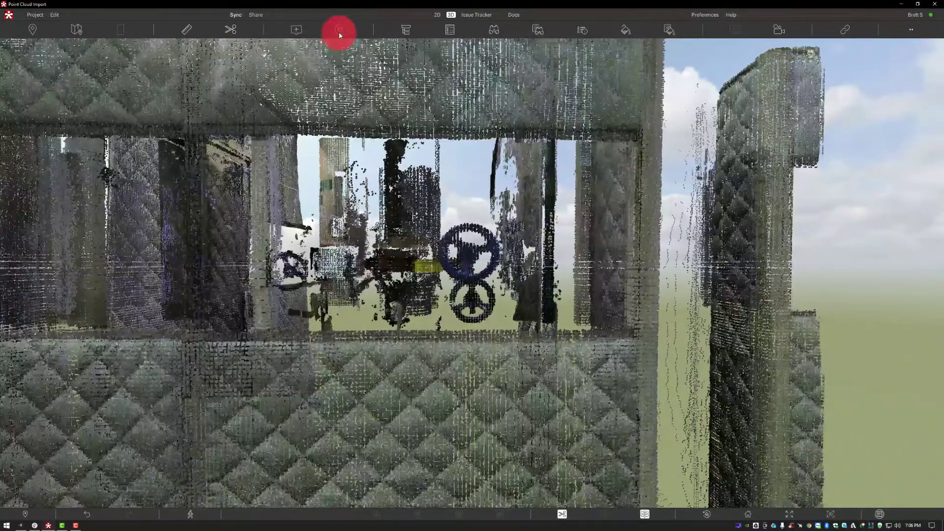
click(339, 32)
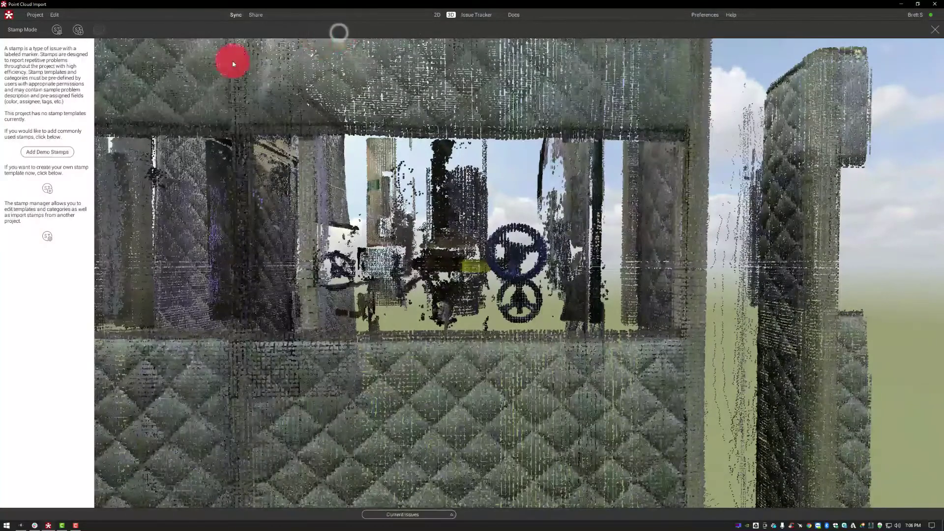
click(43, 154)
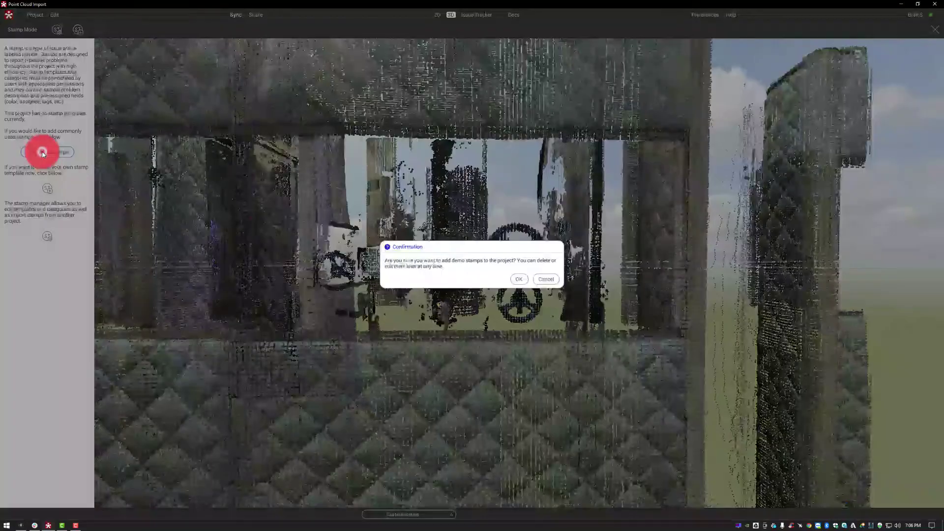
click(522, 277)
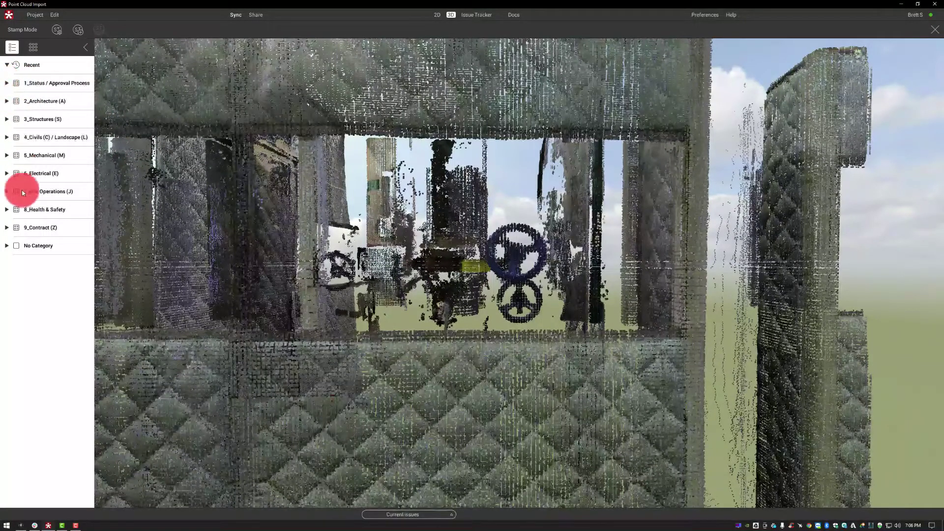
Step: Place a Hazzard Identified stamp from the 8_Health & Safety category on the upper valve handwheel
click(6, 210)
click(41, 246)
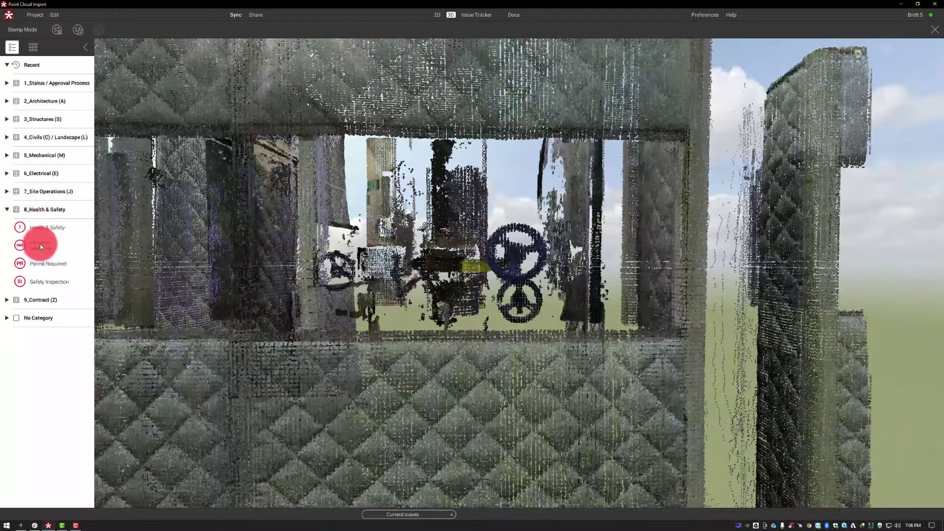
drag(43, 246, 518, 253)
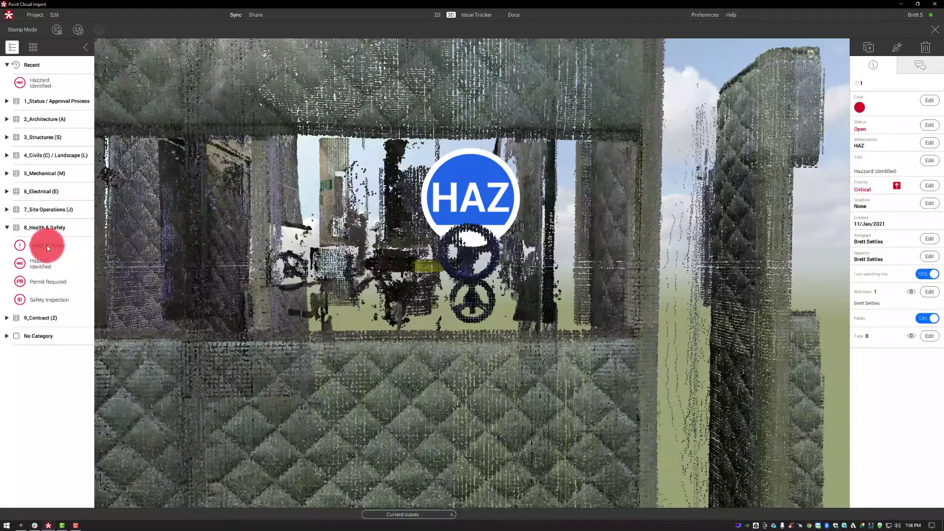
Step: Place a second Hazzard Identified stamp on the smaller, farther handwheel in the enclosure's window and leave stamp mode
click(40, 268)
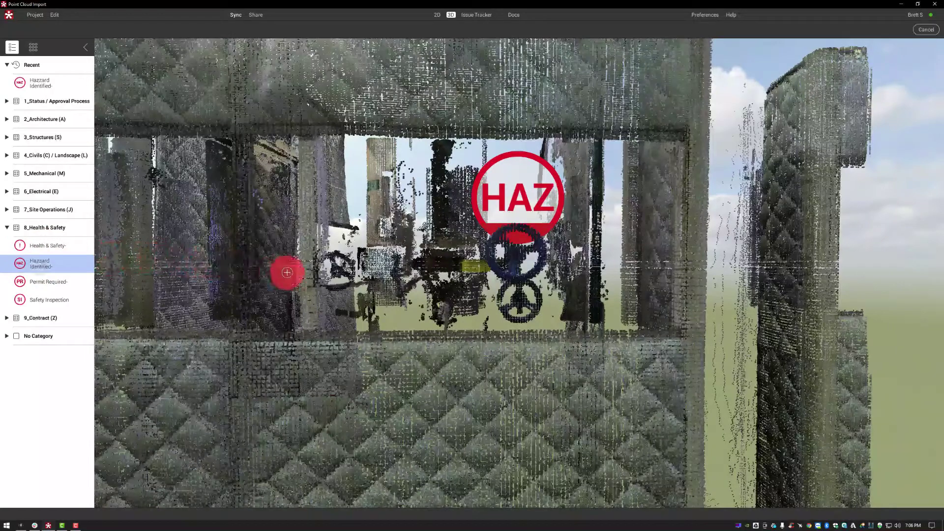
click(338, 270)
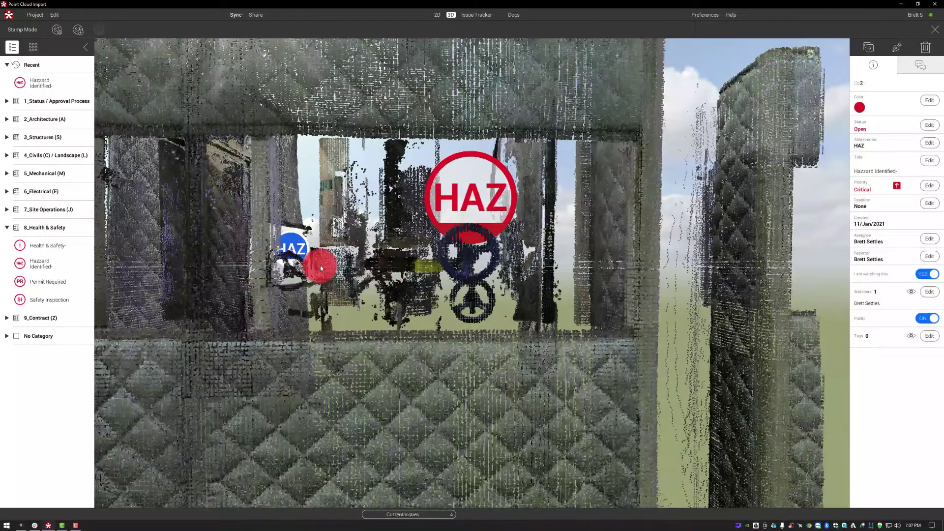
click(932, 29)
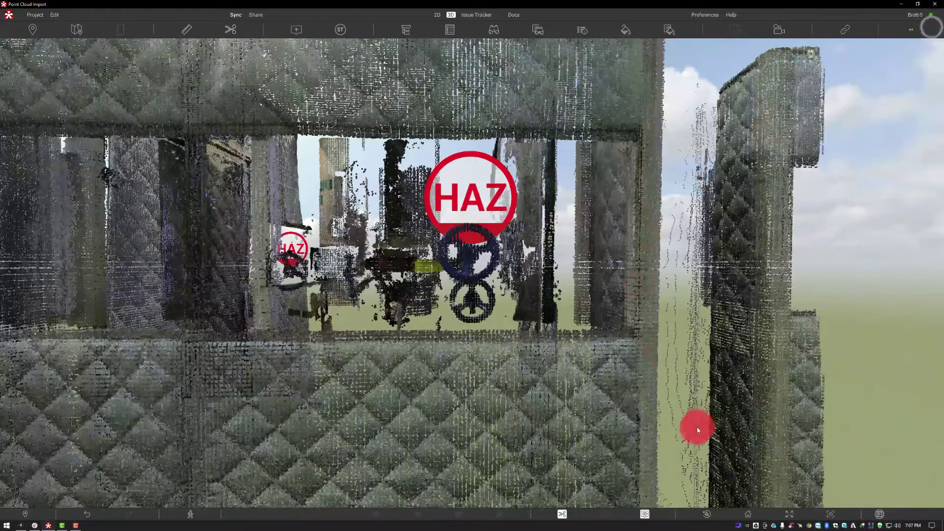
Step: Hide the issue stamps in the 3D view and check the whole quilted enclosure from farther away
click(643, 515)
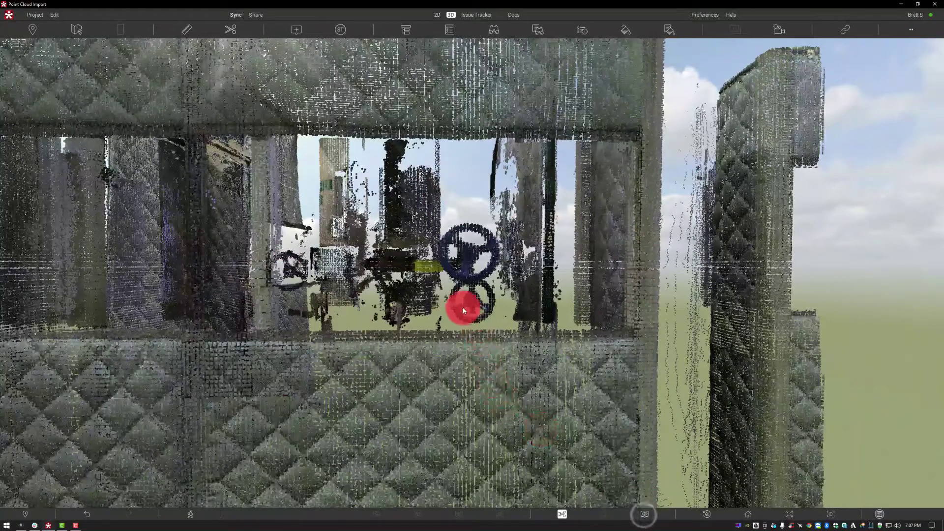
drag(443, 313, 439, 313)
scroll(439, 314, down, 5)
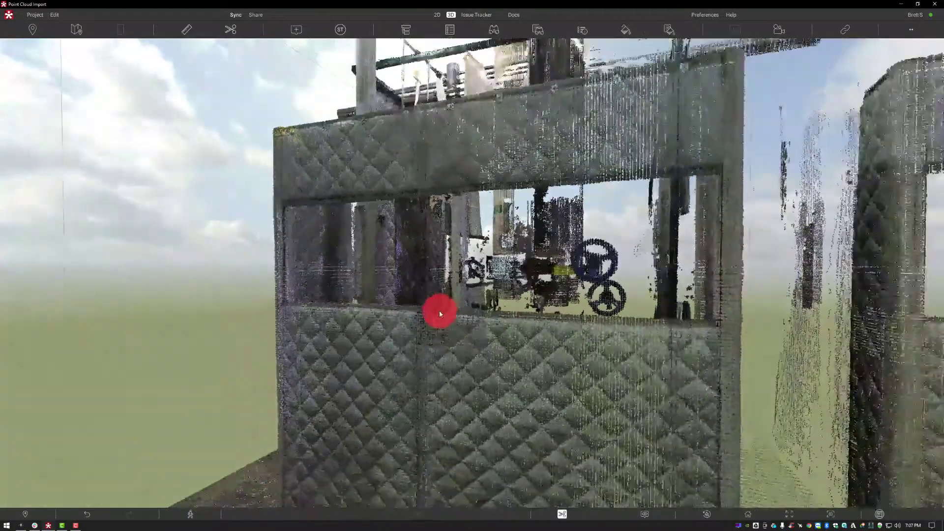
scroll(440, 314, down, 4)
scroll(439, 315, up, 1)
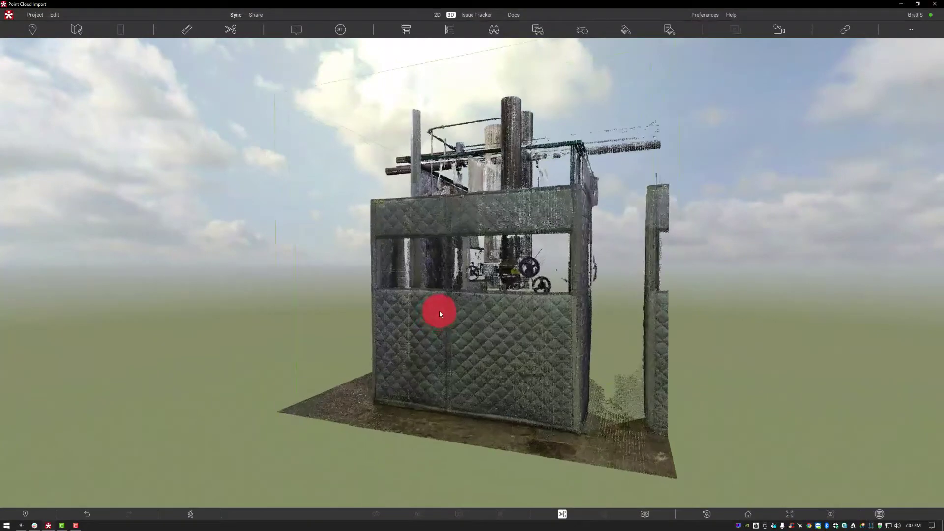
drag(440, 314, 442, 315)
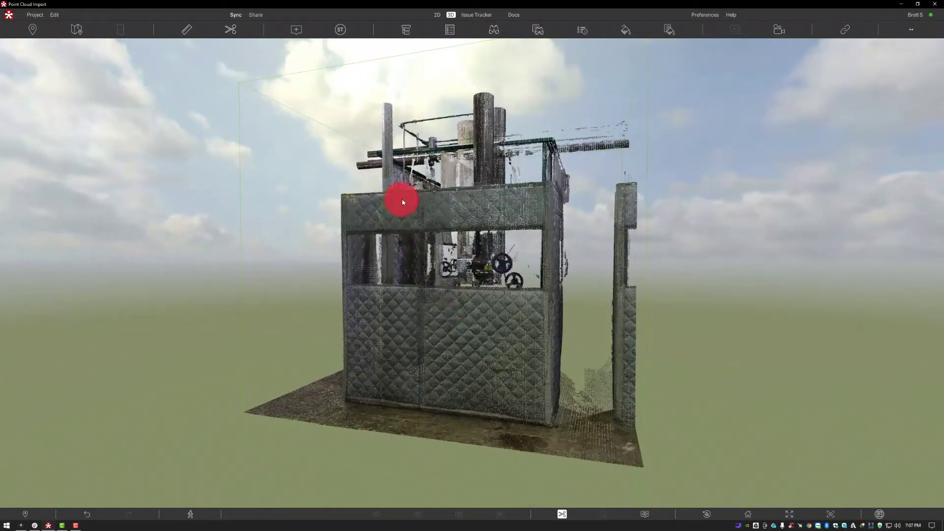
Step: Unload the 18U-0796C-GE_BLDG_90.rcp scene and its link from the 3D view
click(845, 31)
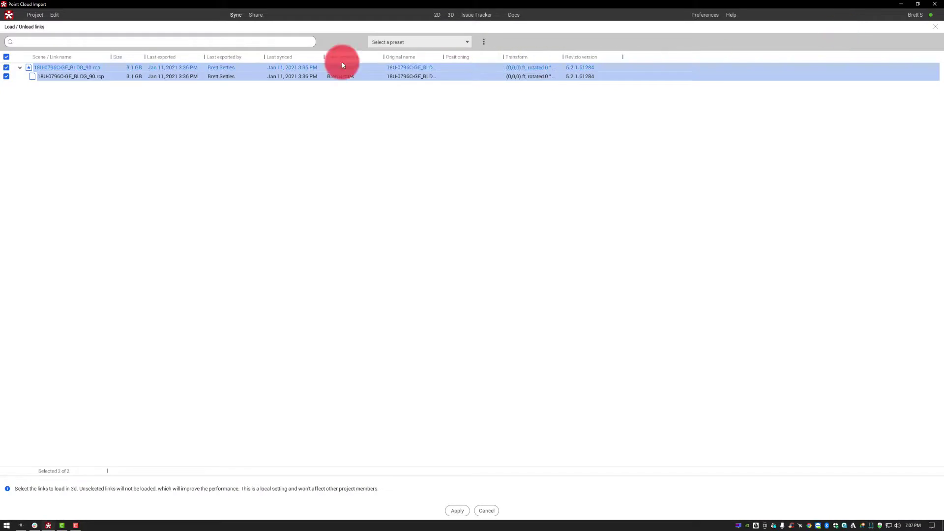
click(7, 69)
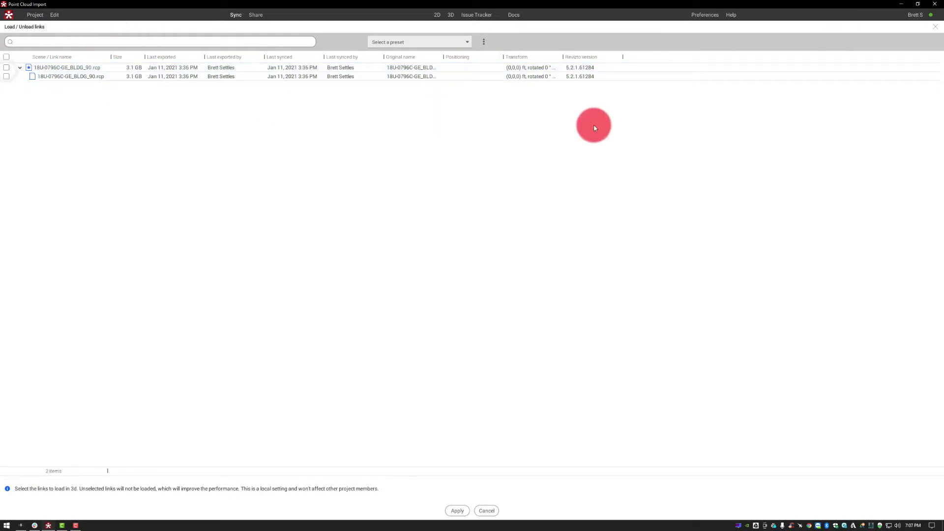
click(461, 511)
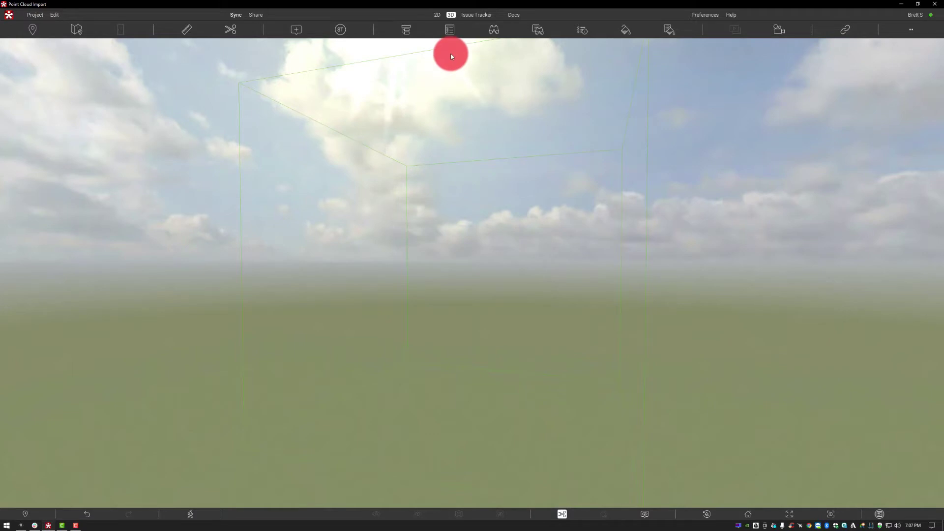
Step: Load the 18U-0796C-GE_BLDG_90.rcp scene and its link back into the 3D view
click(847, 30)
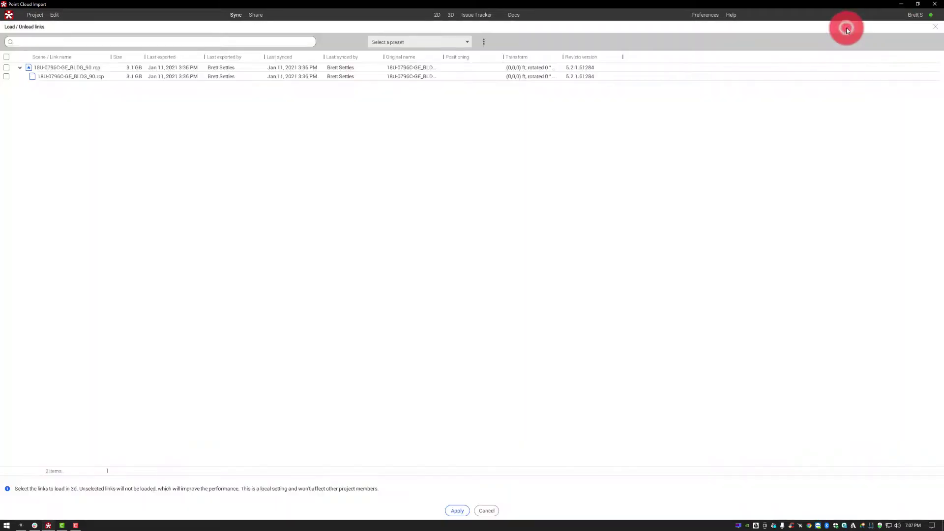
click(6, 68)
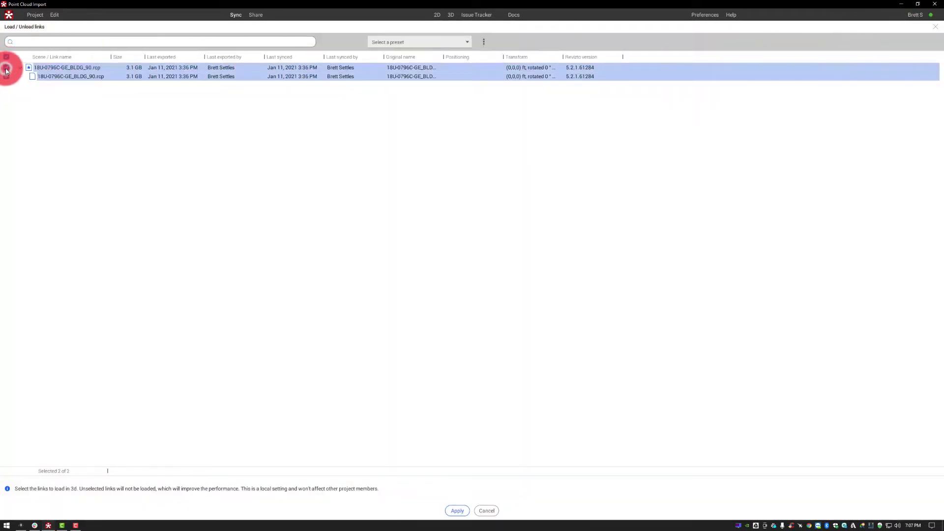
click(455, 511)
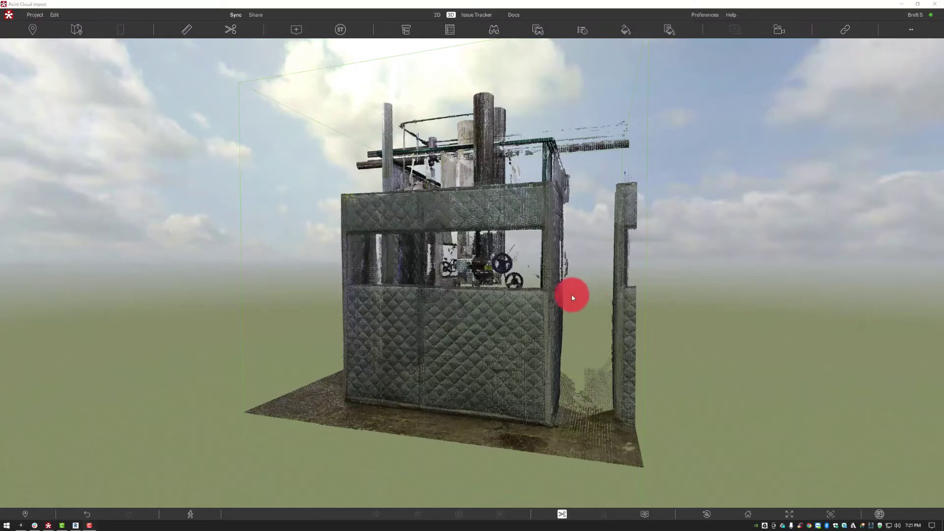
Step: Set the point cloud's point size to 0.03 in the project's visual effects and check the enclosure from other sides
click(57, 15)
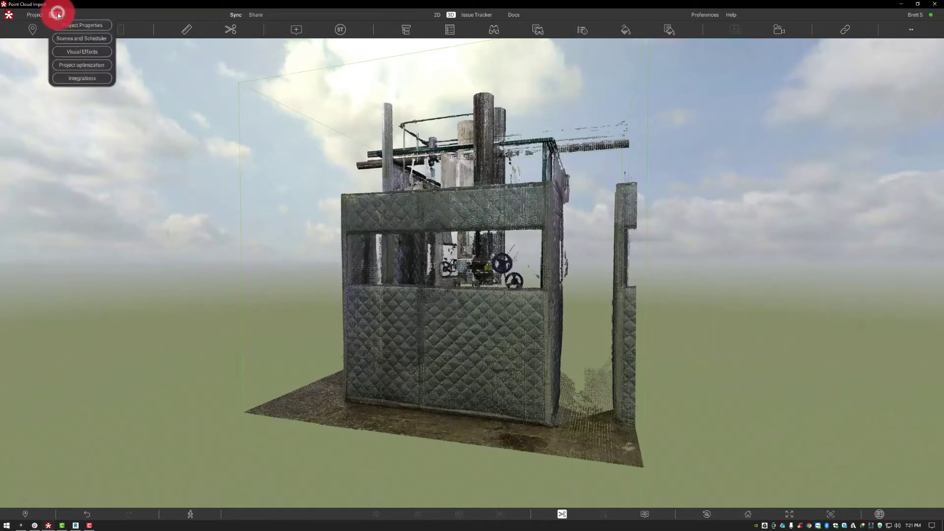
click(76, 53)
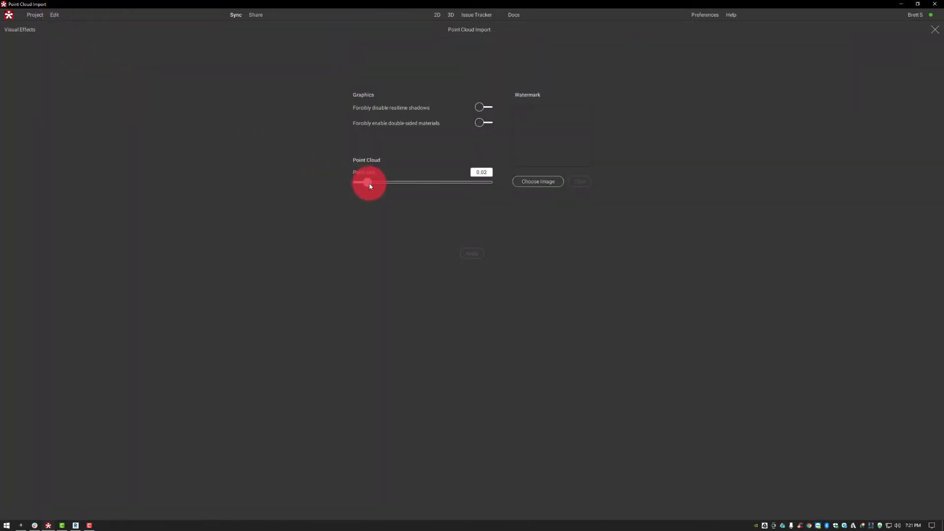
mouse_move(369, 186)
mouse_down()
mouse_move(357, 186)
mouse_move(424, 184)
mouse_move(348, 186)
mouse_move(371, 188)
mouse_up()
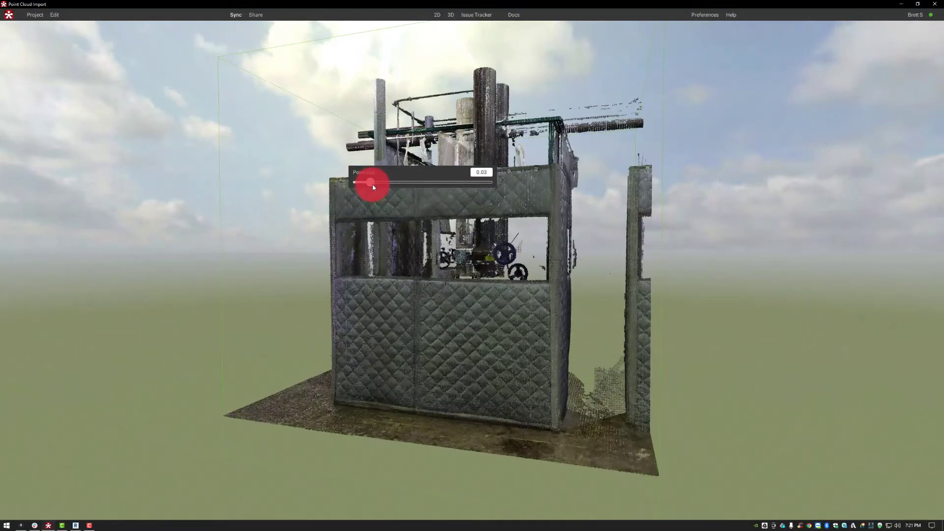
drag(373, 184, 373, 183)
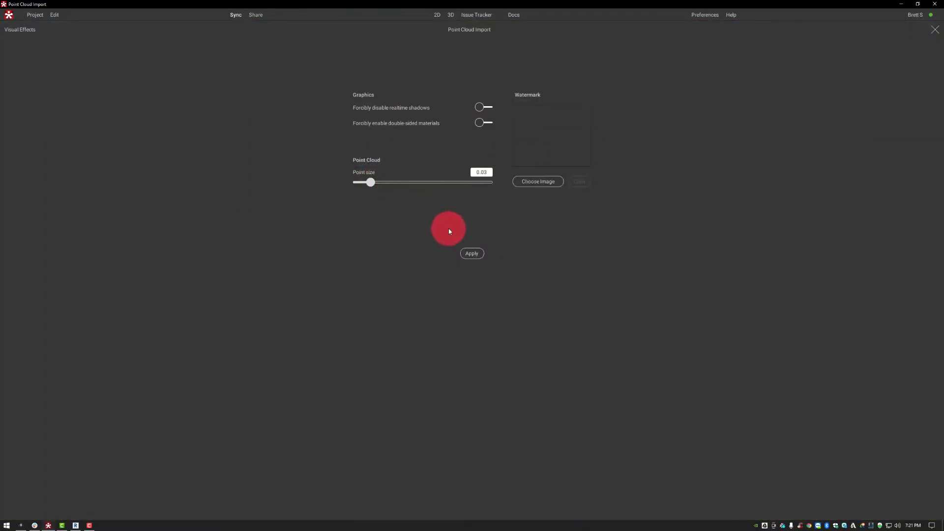
click(480, 259)
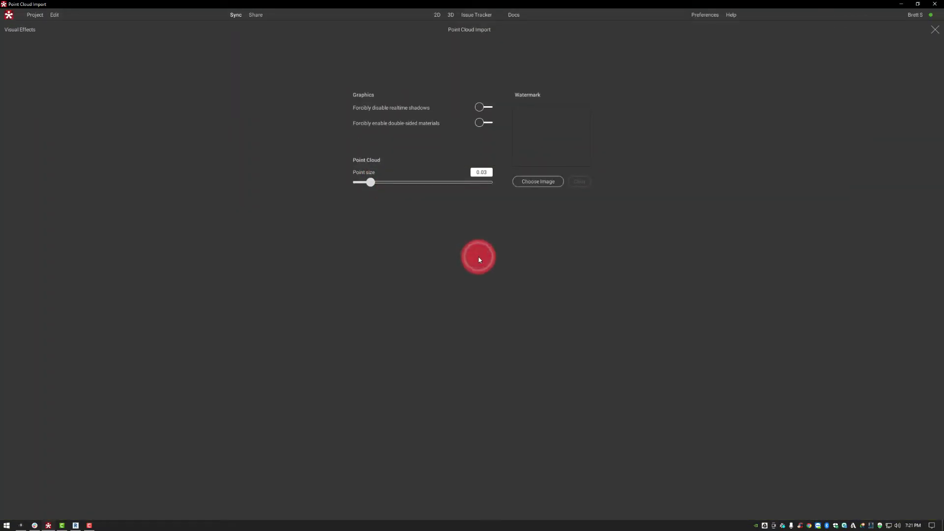
click(936, 31)
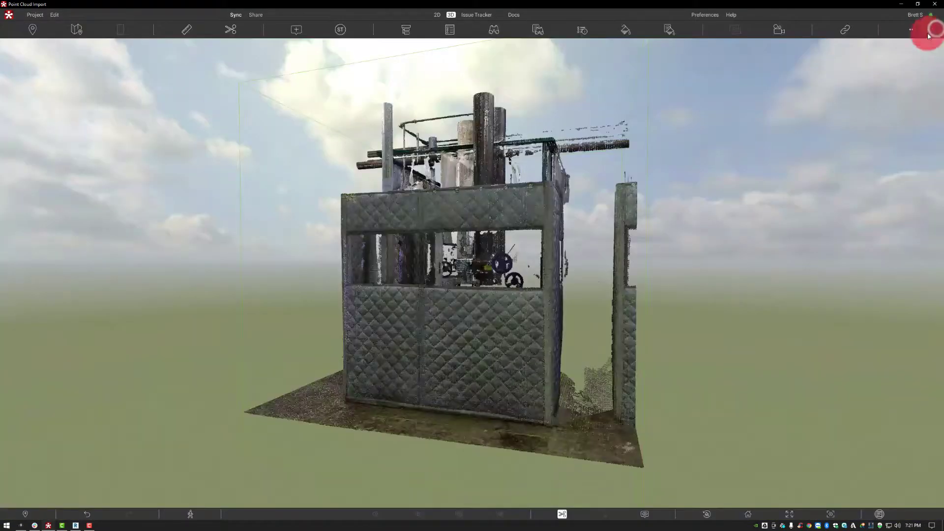
drag(461, 277, 634, 280)
drag(422, 197, 469, 198)
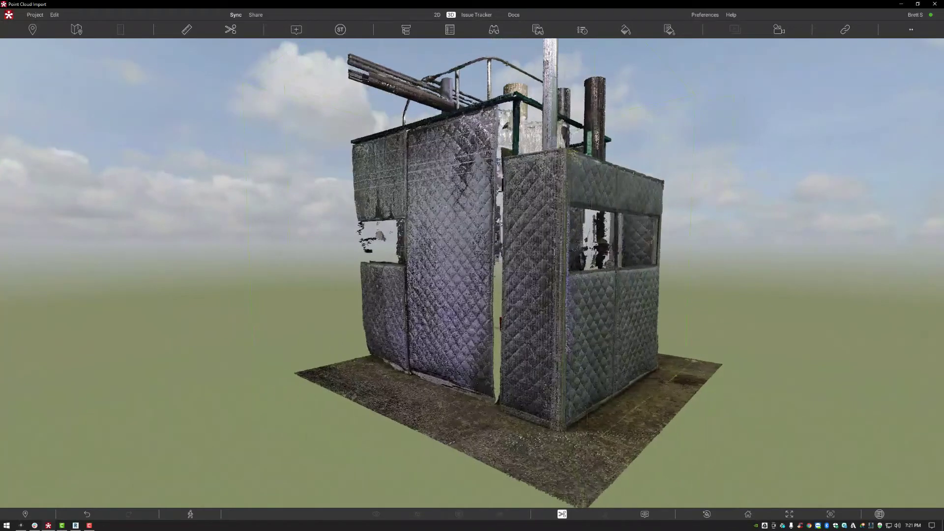
middle_drag(470, 198, 422, 178)
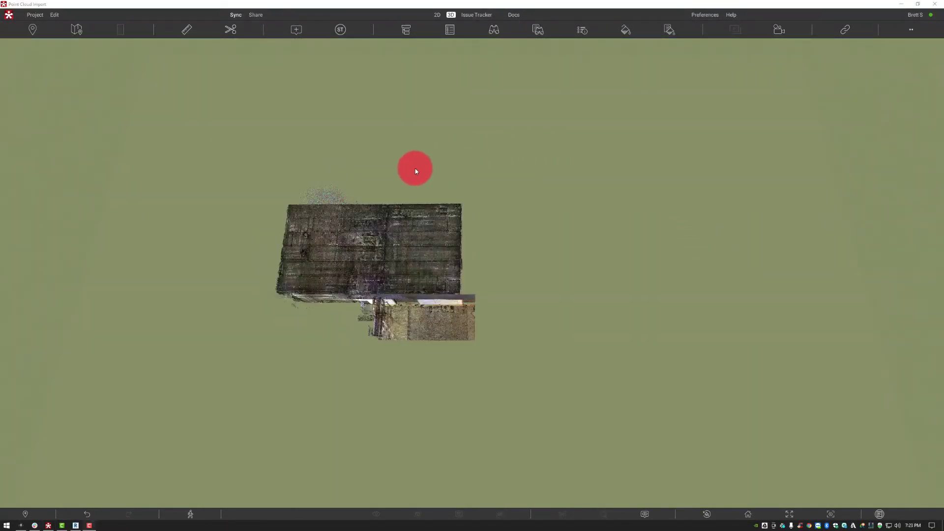
Step: Select the building point cloud, review its object actions such as Unload links and Unload other links, and clear the selection
click(309, 246)
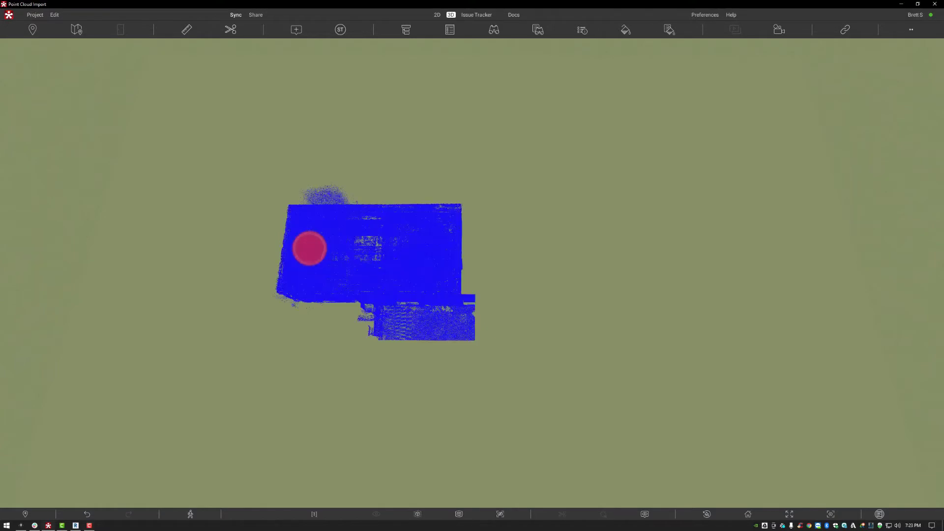
right_click(309, 248)
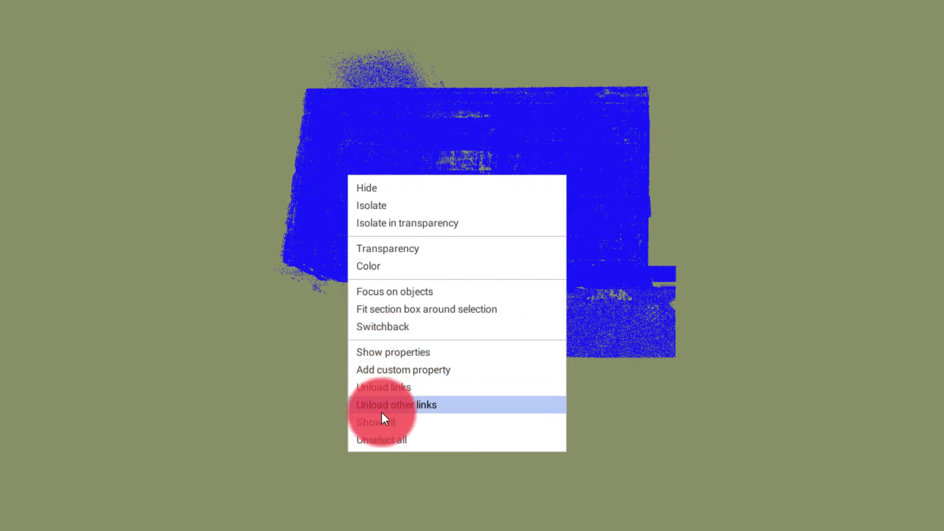
click(889, 446)
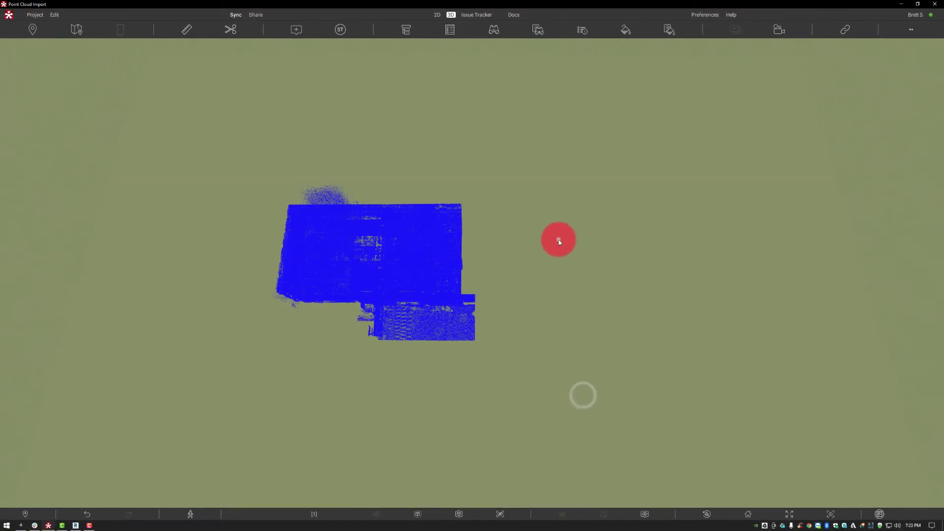
click(559, 242)
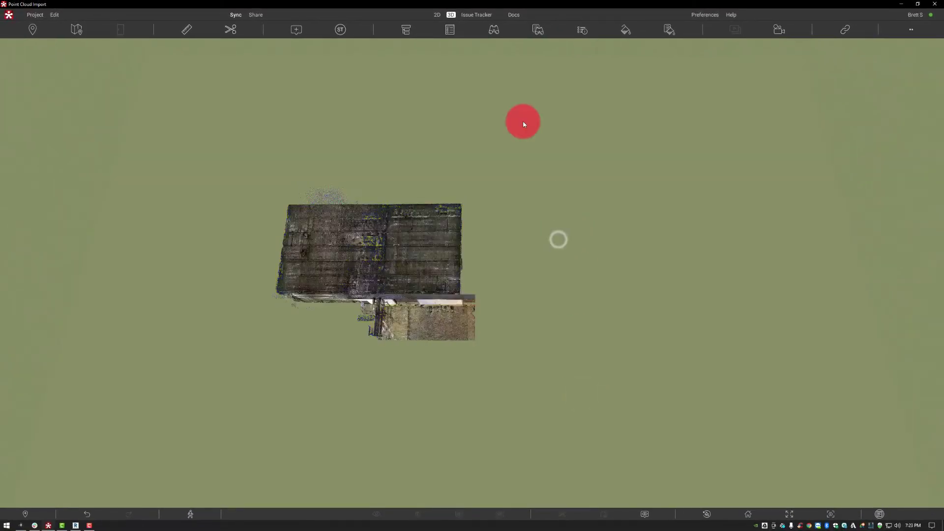
Step: Apply a scene transform to 18U-0796C-GE_BLDG_90.rcp with origin X 15, Y 15, Z 15 ft and a 45-degree rotation about Z
click(407, 29)
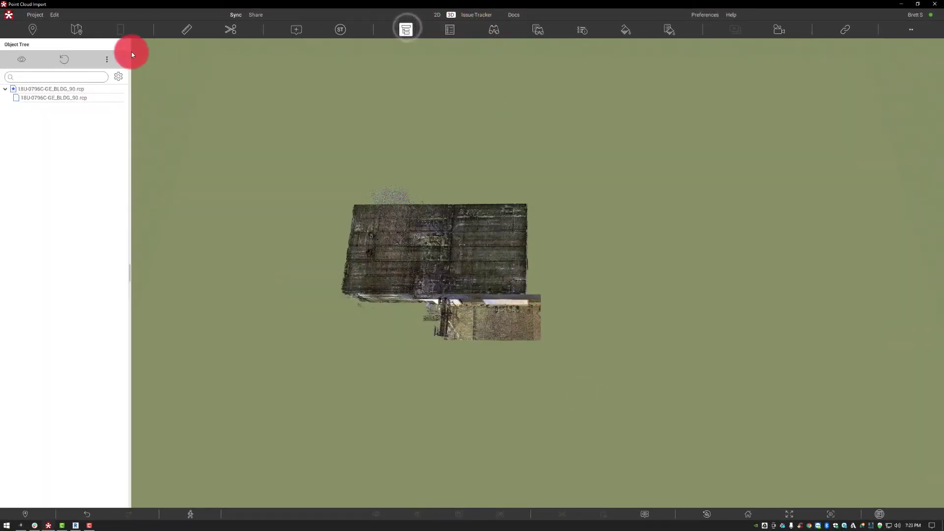
right_click(48, 89)
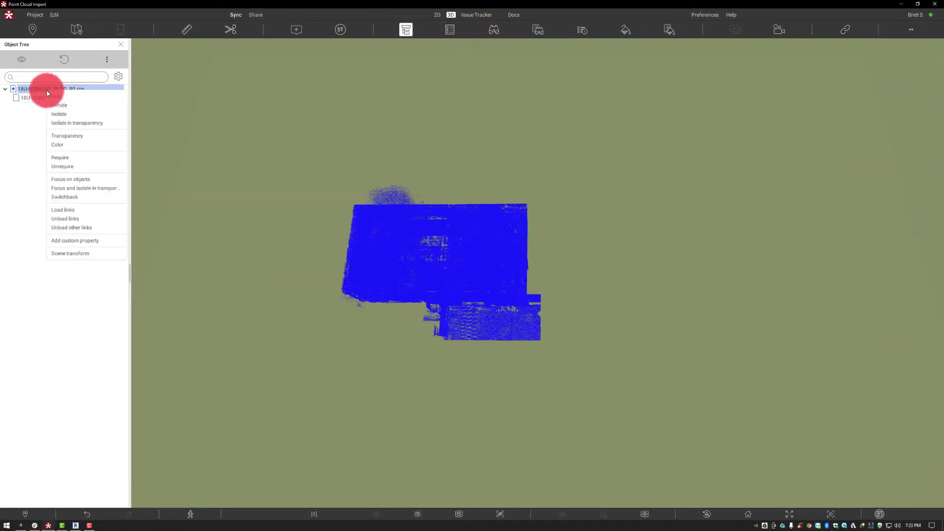
click(76, 254)
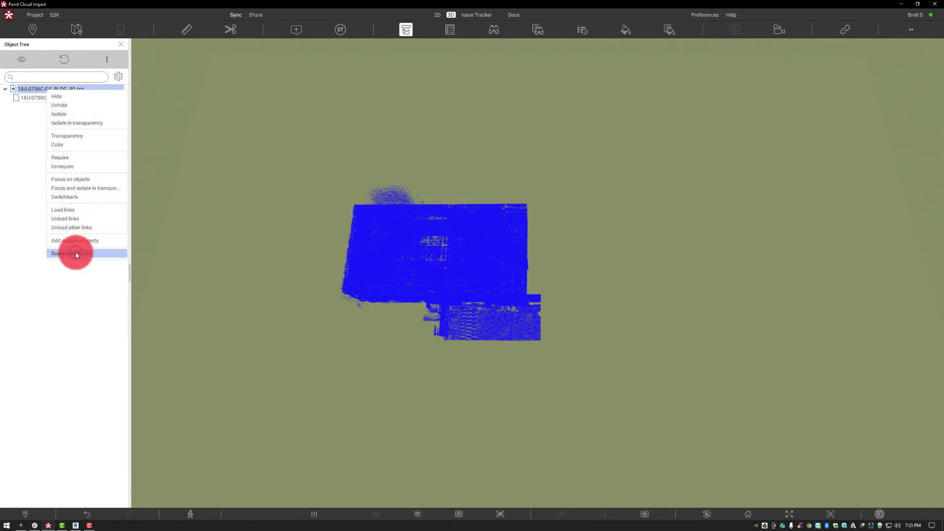
click(76, 254)
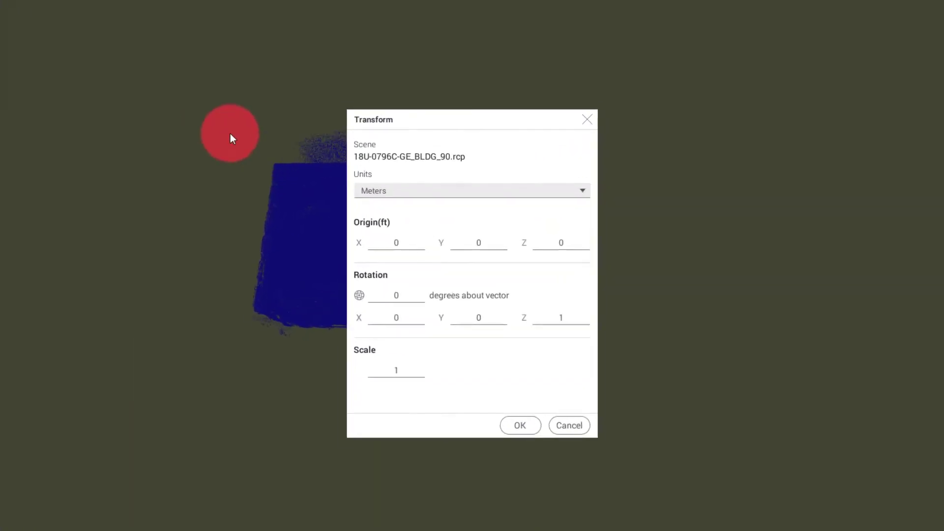
click(400, 243)
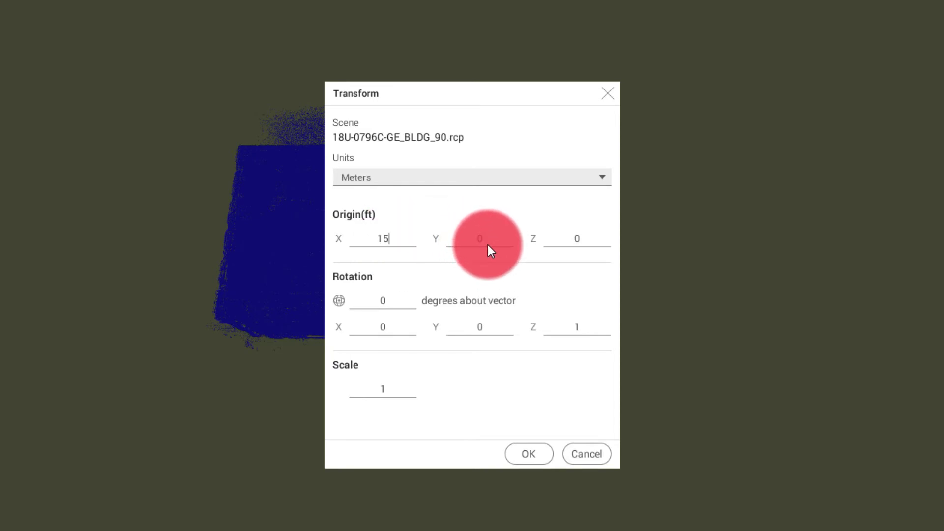
text(15)
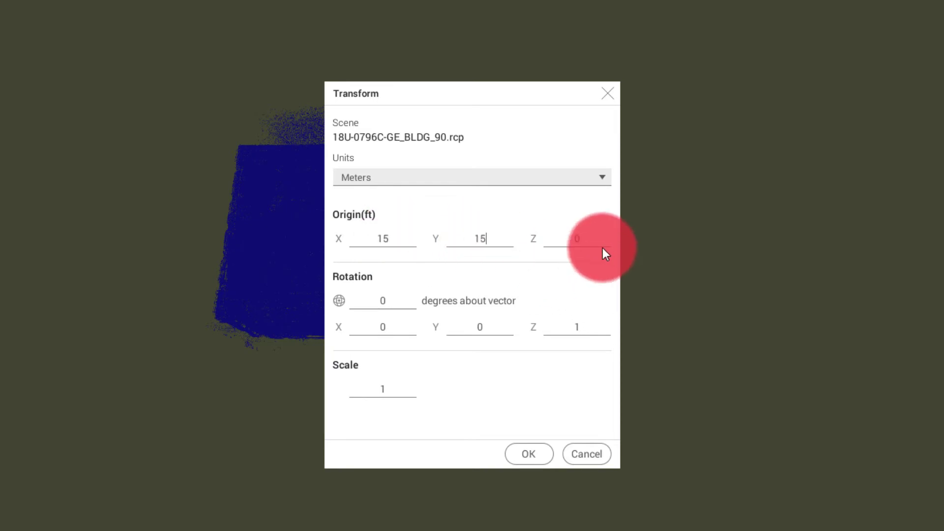
click(588, 246)
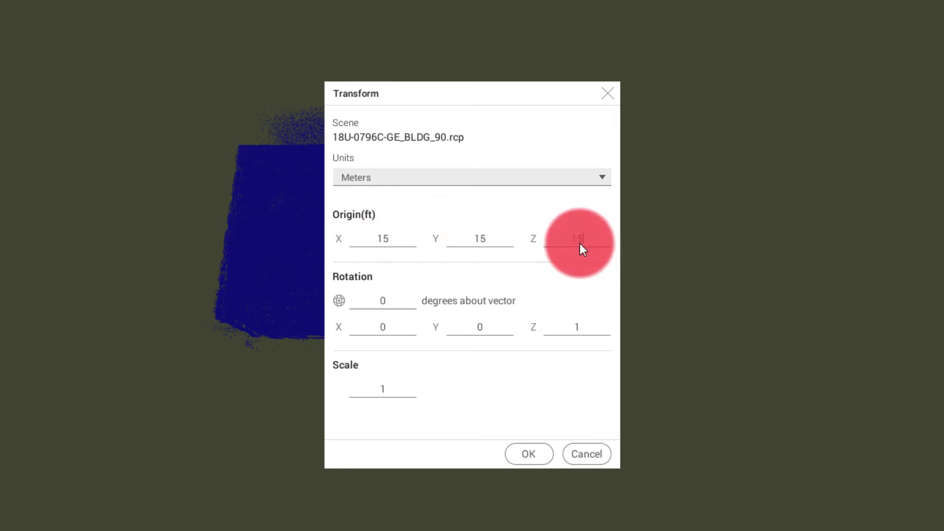
click(396, 304)
text(45)
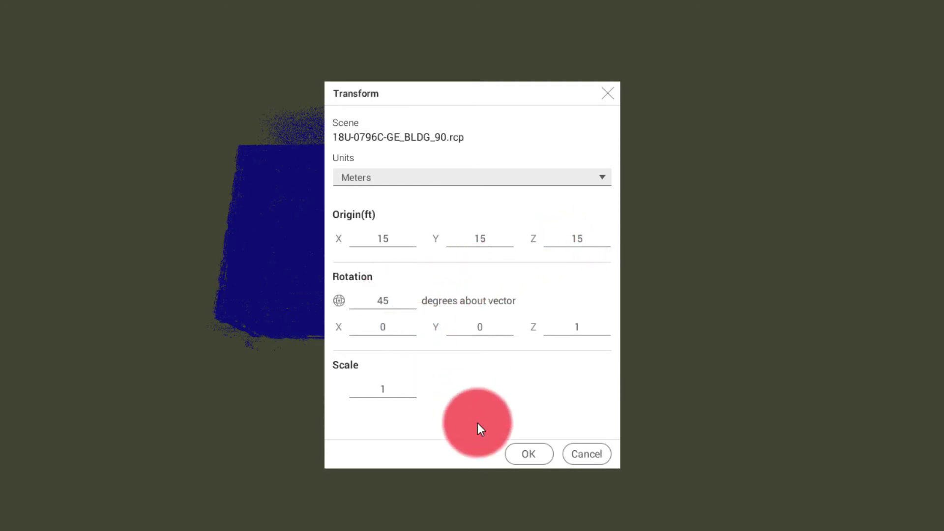
click(518, 454)
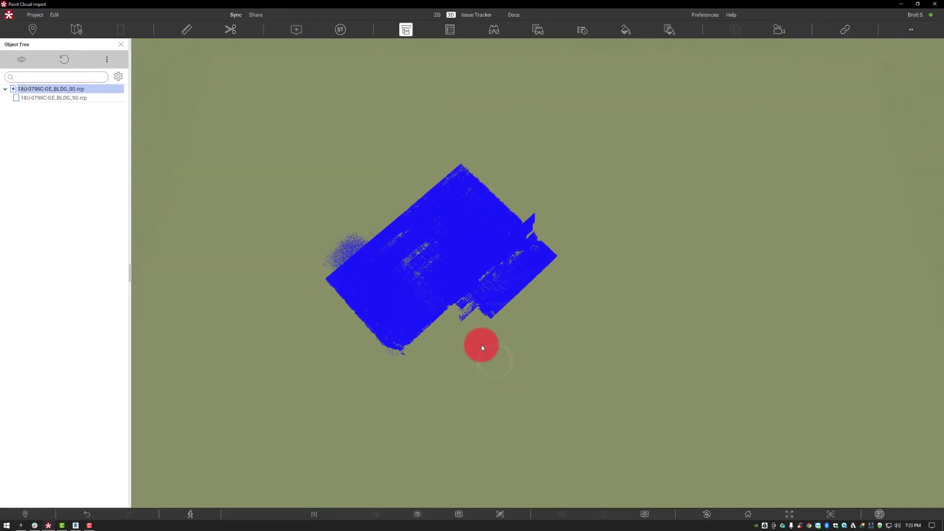
Step: Clear the selection and check the transformed building's height and orientation from a low side view
drag(462, 337, 455, 261)
drag(444, 359, 516, 283)
scroll(527, 275, up, 2)
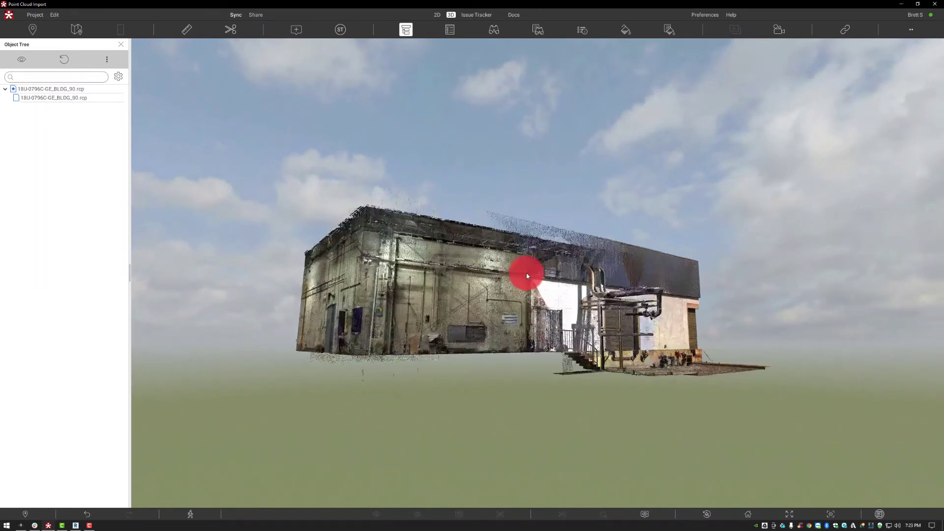
Step: Examine the transformed building's exterior up close, from the loading dock doors and drums to the outdoor piping and adjoining wall
right_drag(526, 275, 723, 281)
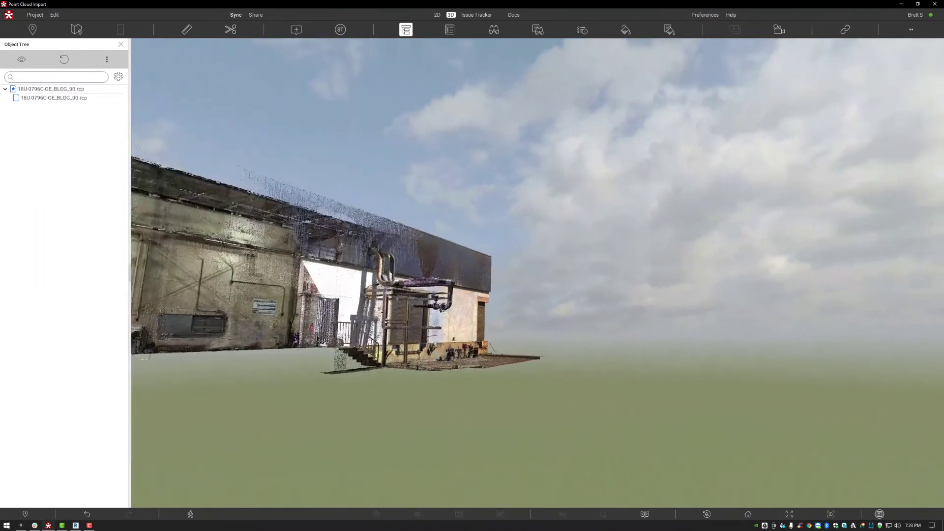
key(w)
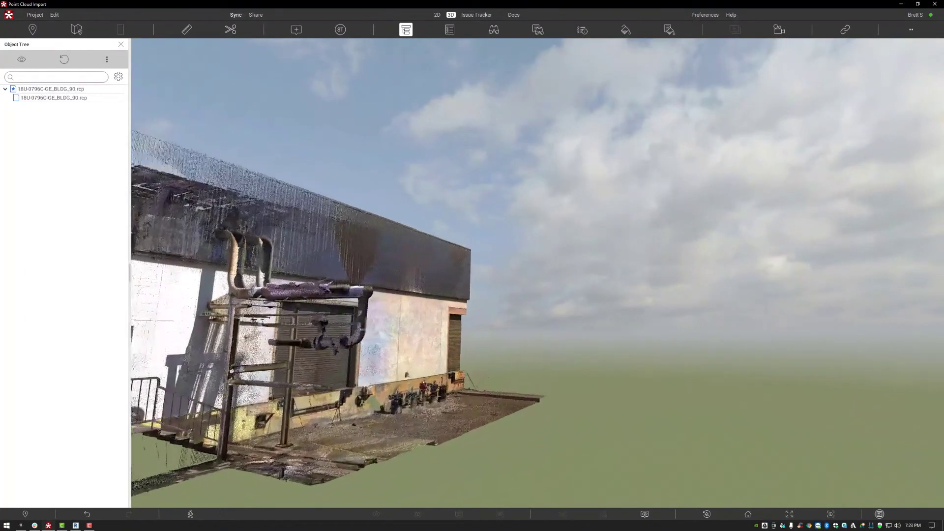
key(s)
right_drag(537, 273, 367, 305)
key(w)
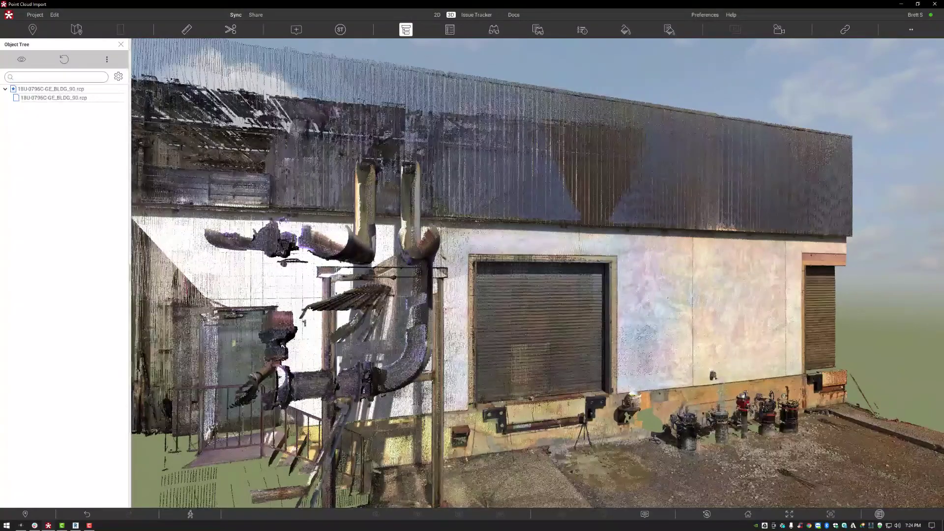
key(w)
right_drag(537, 273, 419, 215)
right_drag(537, 273, 499, 291)
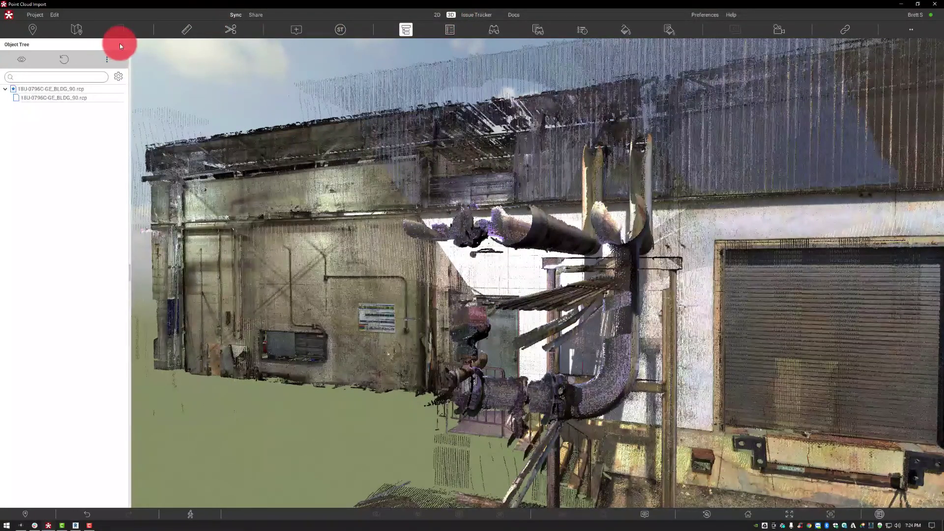
Step: Measure the elevation of a point at the exterior piping support with the ruler and check its X, Y and Z coordinates
click(189, 30)
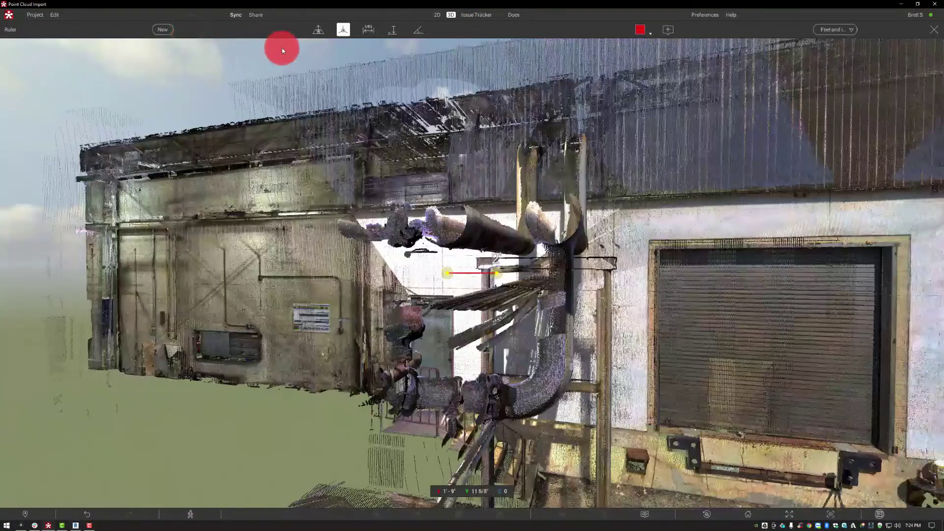
click(393, 29)
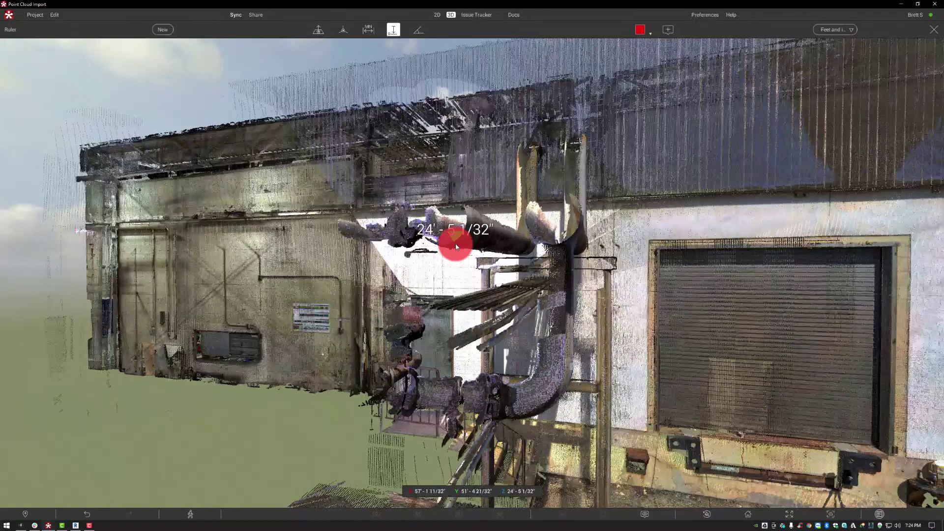
click(498, 307)
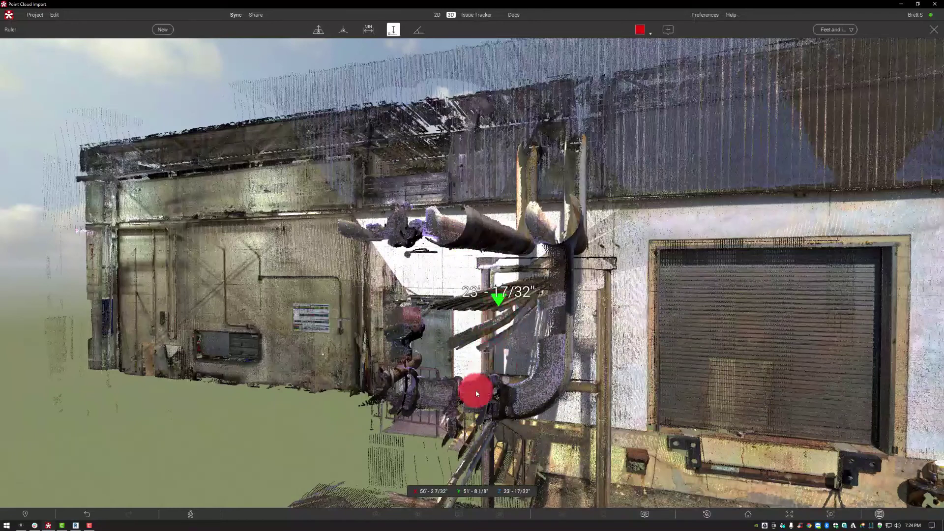
click(423, 493)
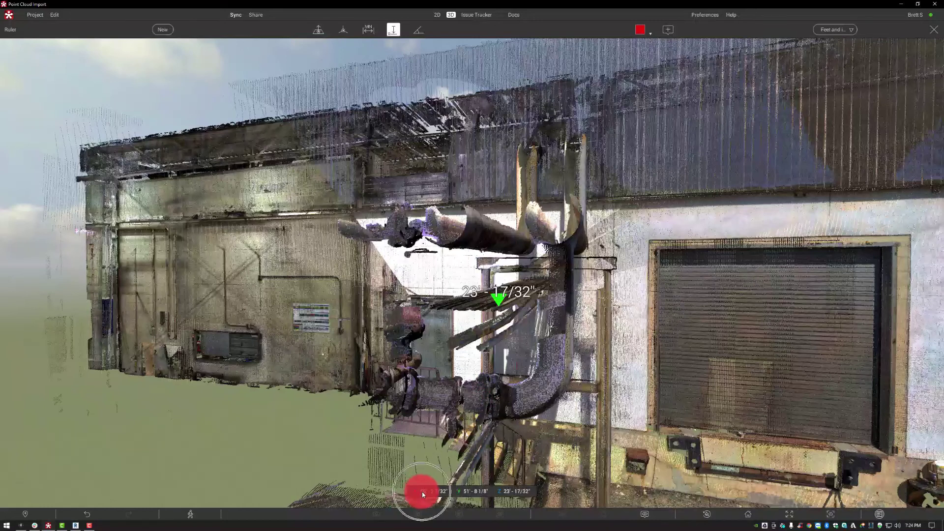